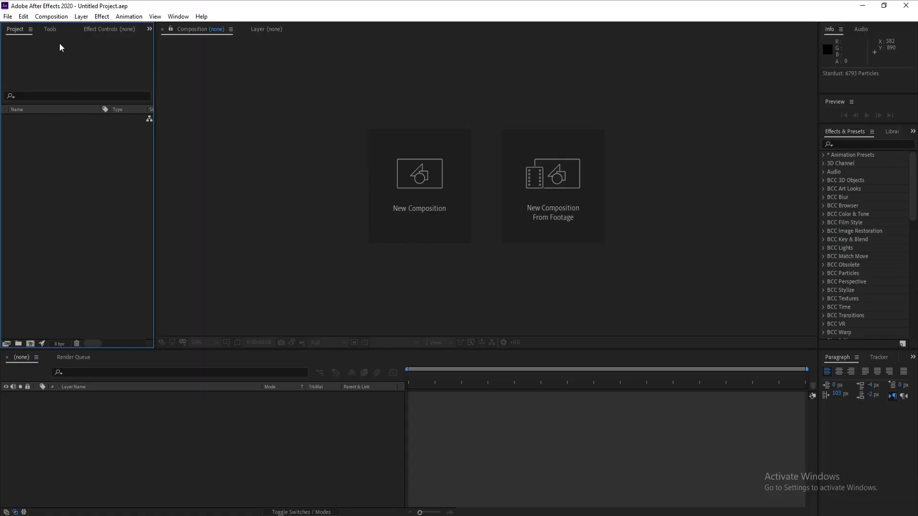
# Create a new 1920 x 1080 composition at 60 frames per second with a 10-second duration.
pyautogui.click(51, 16)
pyautogui.click(59, 29)
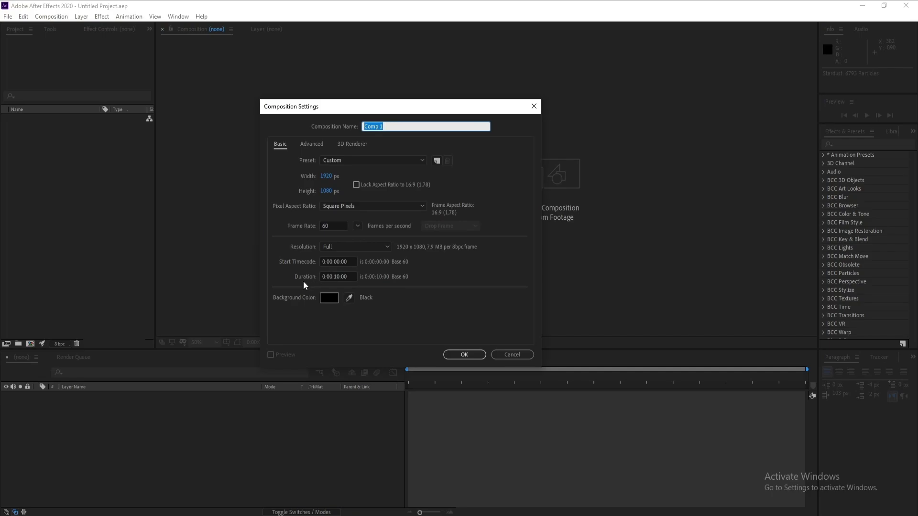
pyautogui.click(461, 354)
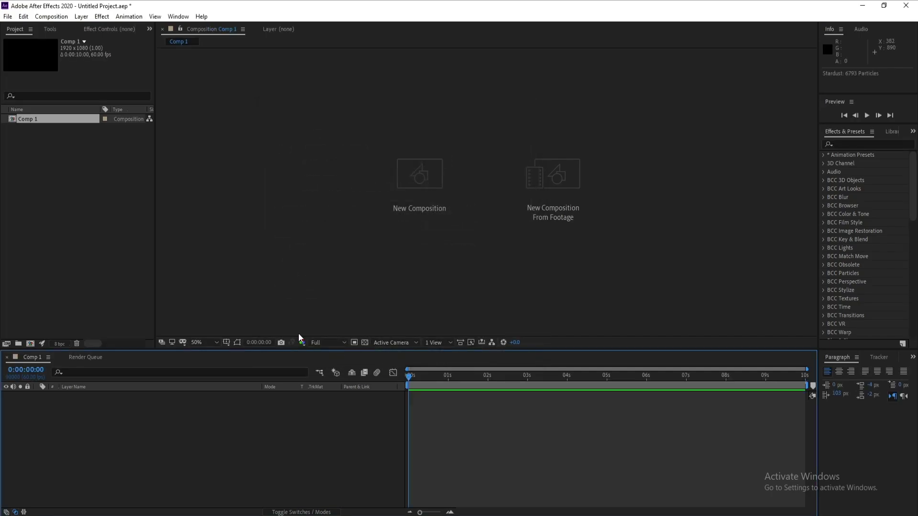
# Create a comp-size solid layer named BG 1 with the dark blue color 000A45.
pyautogui.click(82, 18)
pyautogui.moveTo(99, 30)
pyautogui.click(242, 39)
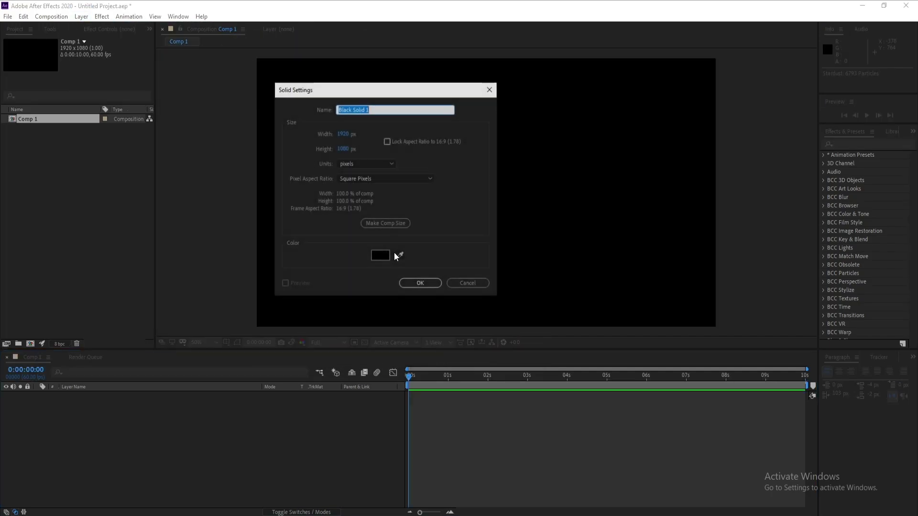
pyautogui.write('BG')
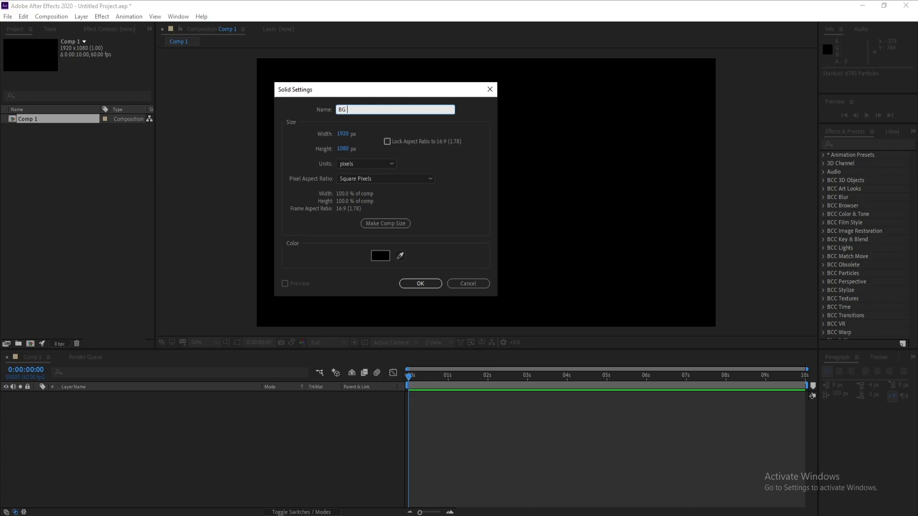
pyautogui.click(380, 255)
pyautogui.click(248, 310)
pyautogui.click(241, 357)
pyautogui.moveTo(241, 357); pyautogui.dragTo(241, 357)
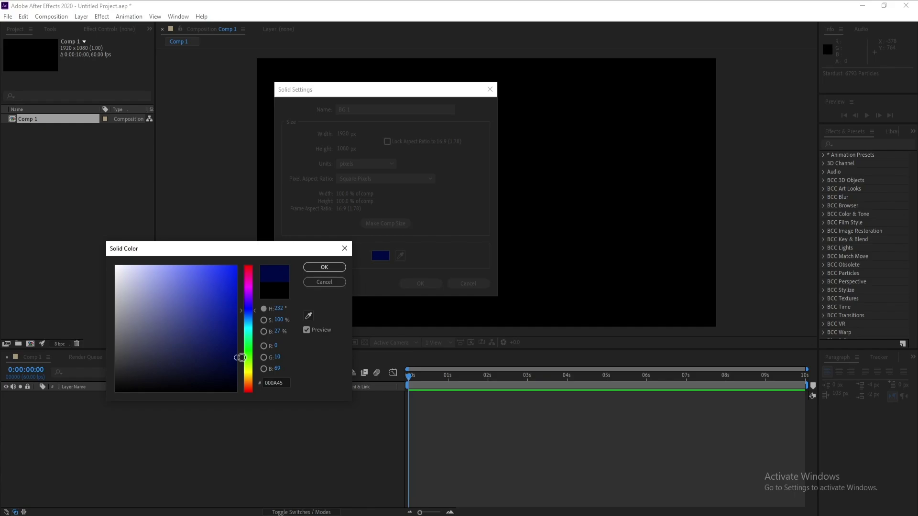
pyautogui.click(320, 267)
pyautogui.click(421, 284)
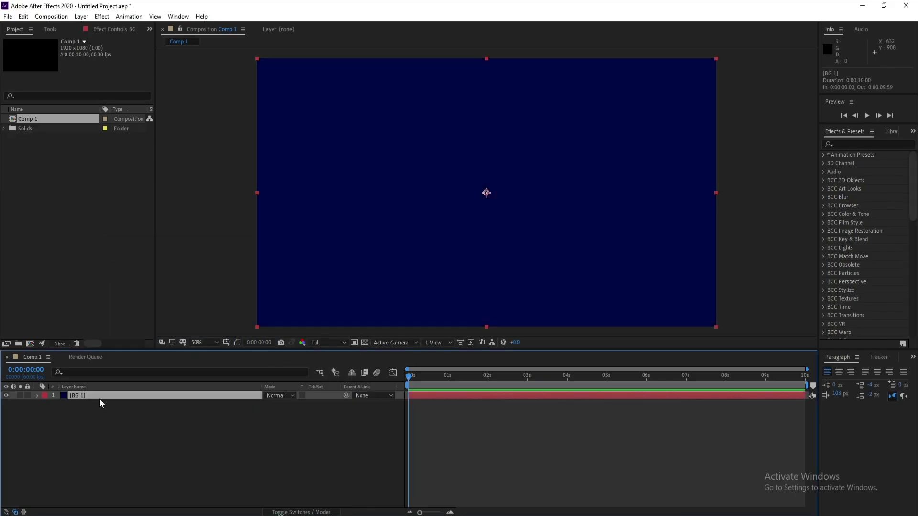
# Duplicate the BG 1 solid and change the copy's name to BG 2 and its color to brighter blue 001BC0.
pyautogui.hotkey('ctrl', 'd')
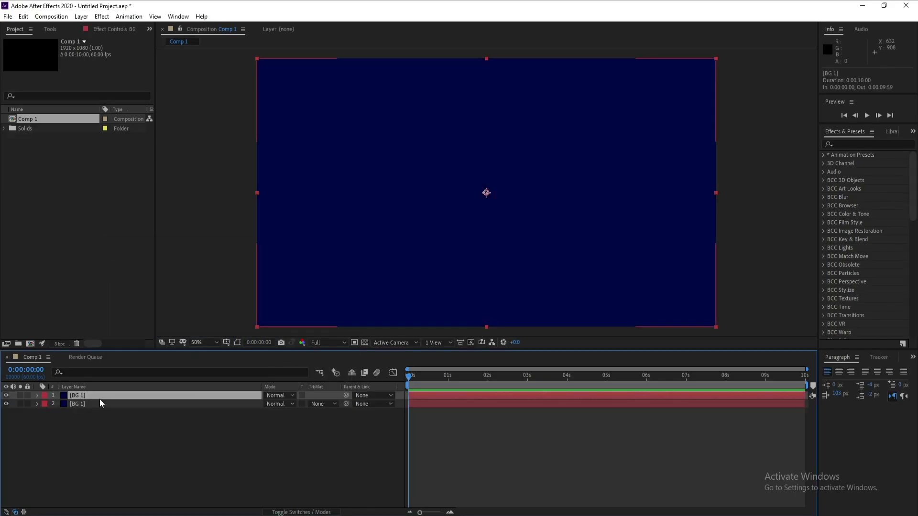
pyautogui.click(81, 16)
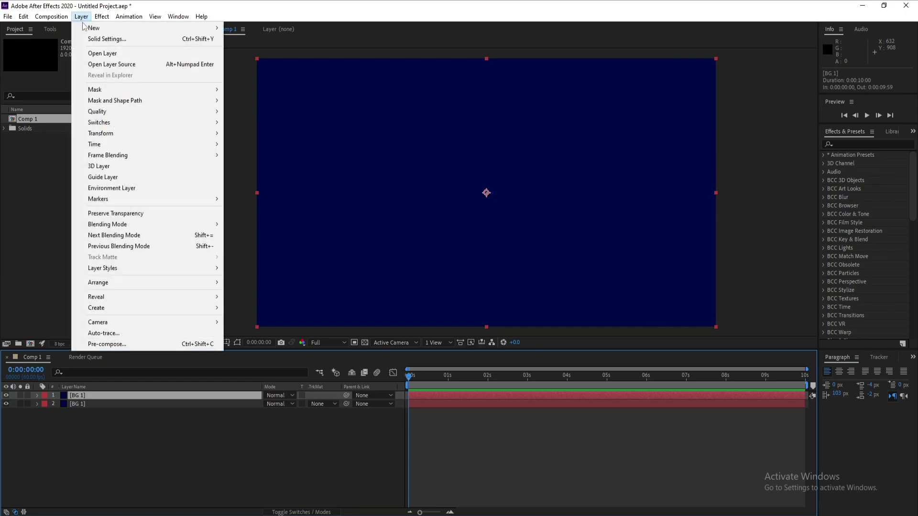
pyautogui.click(91, 38)
pyautogui.moveTo(241, 102); pyautogui.dragTo(265, 101)
pyautogui.click(285, 263)
pyautogui.click(251, 325)
pyautogui.moveTo(250, 325); pyautogui.dragTo(254, 295)
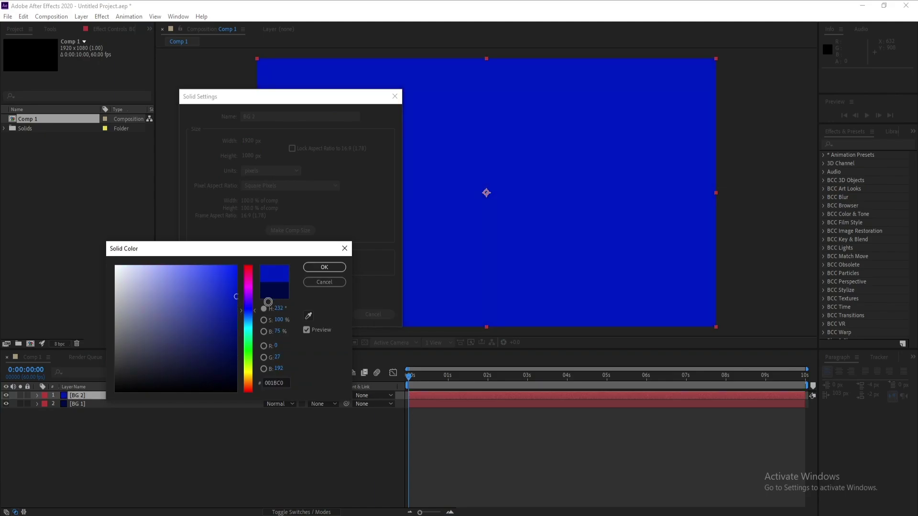
pyautogui.click(338, 268)
pyautogui.click(337, 313)
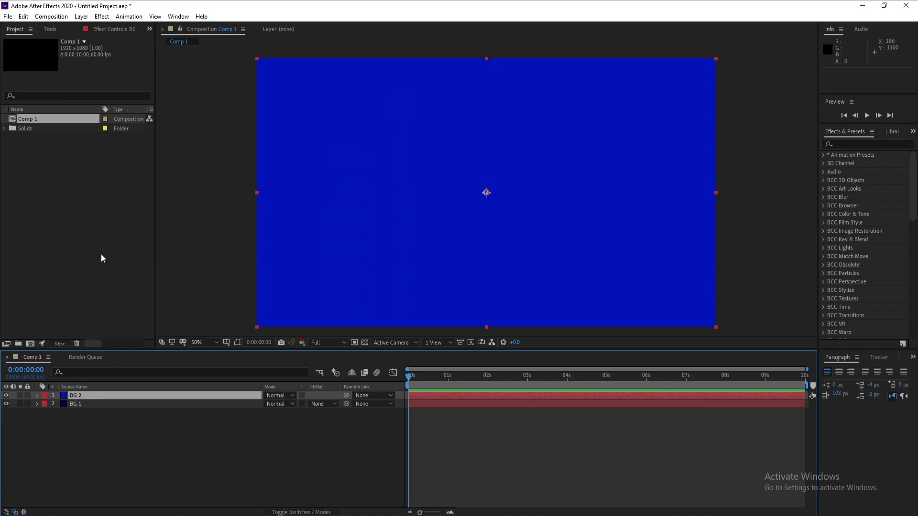
# Draw a closed three-point RotoBezier mask on BG 2 with the Pen tool, covering the left part of the frame.
pyautogui.click(50, 30)
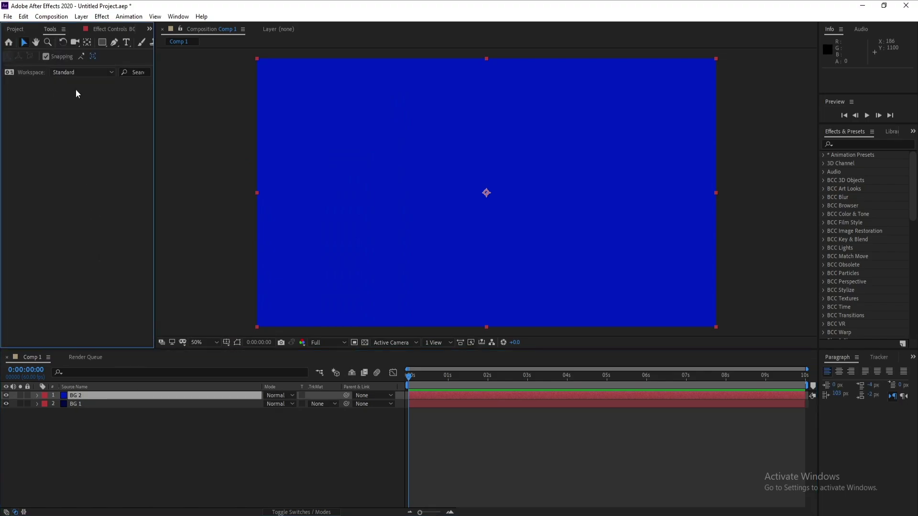
pyautogui.click(116, 42)
pyautogui.click(231, 118)
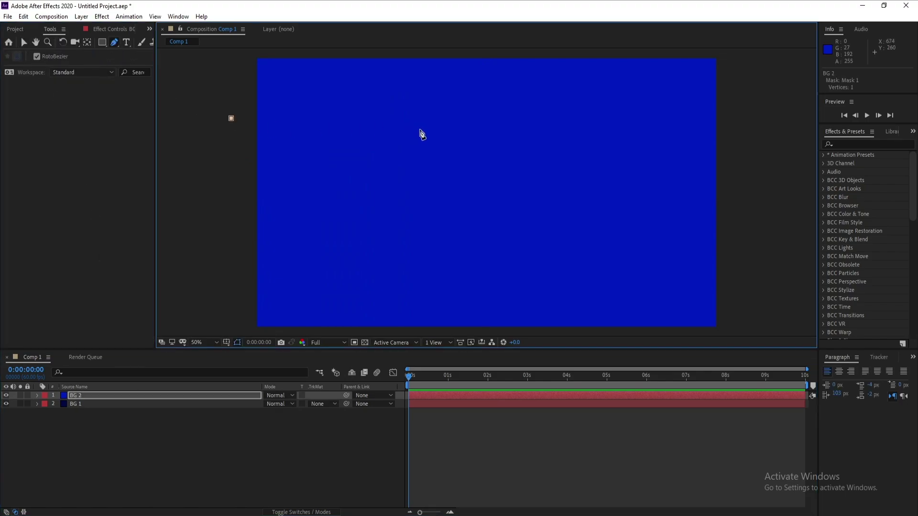
pyautogui.click(434, 182)
pyautogui.click(225, 289)
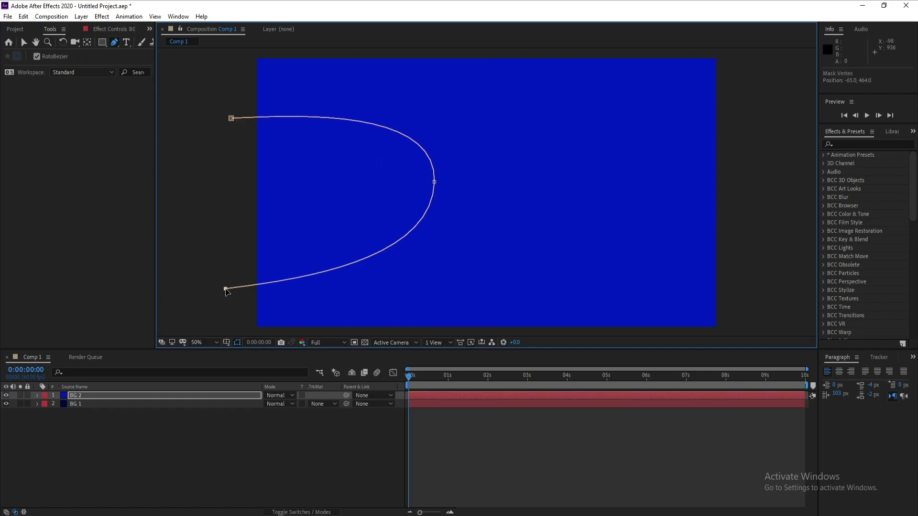
pyautogui.click(231, 118)
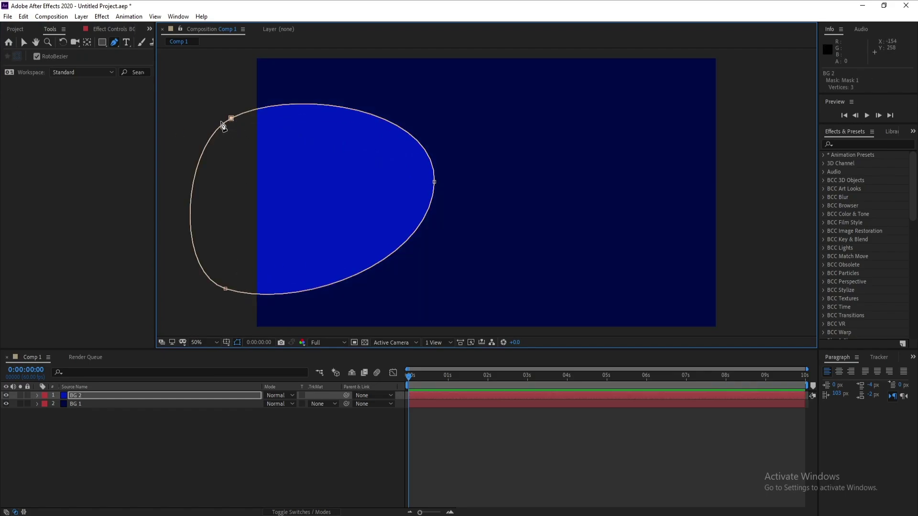
# Enlarge the BG 2 mask by raising its upper-left point, lowering its bottom point slightly and pulling its right point past the frame's center.
pyautogui.moveTo(231, 118); pyautogui.dragTo(235, 89)
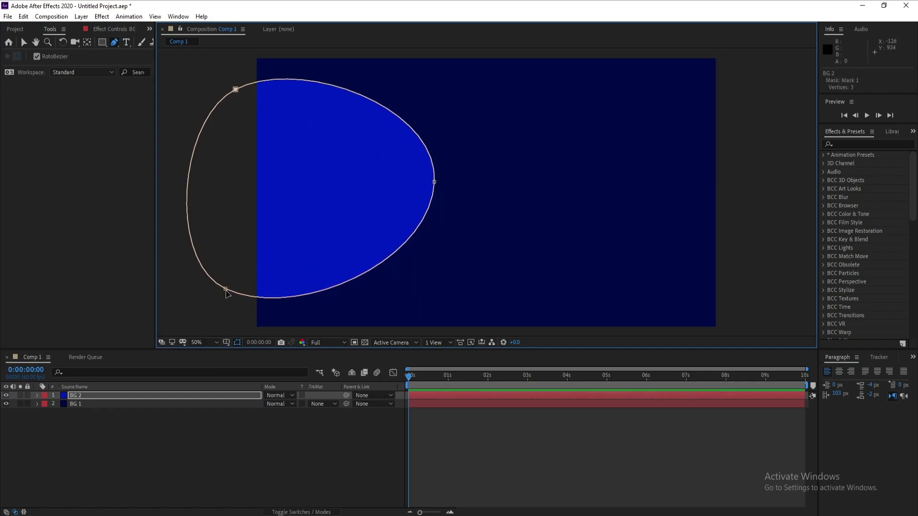
pyautogui.moveTo(225, 289); pyautogui.dragTo(224, 294)
pyautogui.moveTo(434, 182); pyautogui.dragTo(519, 174)
# Set the Mask Feather of BG 2's mask to 565 pixels.
pyautogui.click(131, 397)
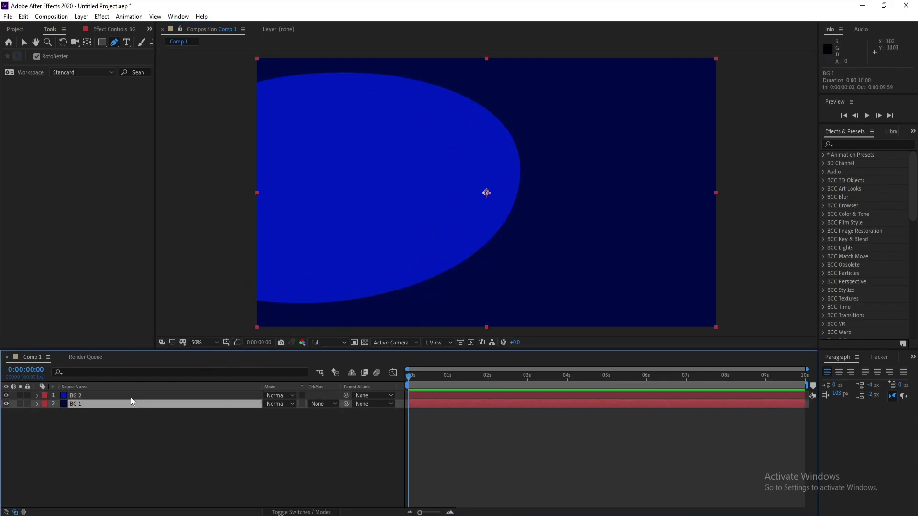
pyautogui.click(36, 396)
pyautogui.click(43, 405)
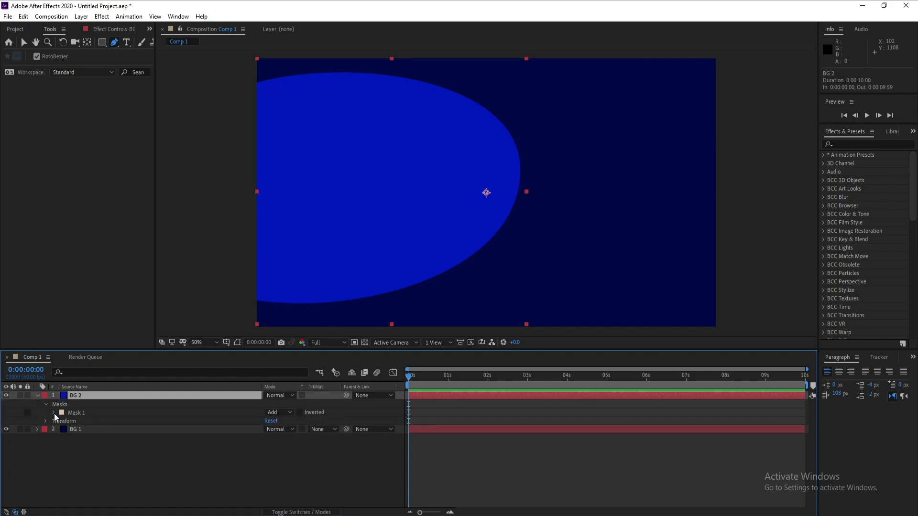
pyautogui.click(54, 413)
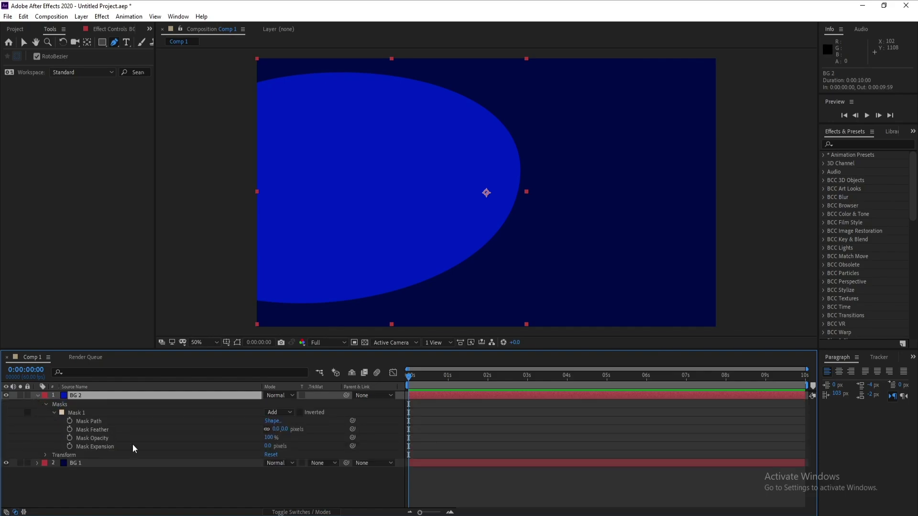
pyautogui.moveTo(286, 430); pyautogui.dragTo(458, 429)
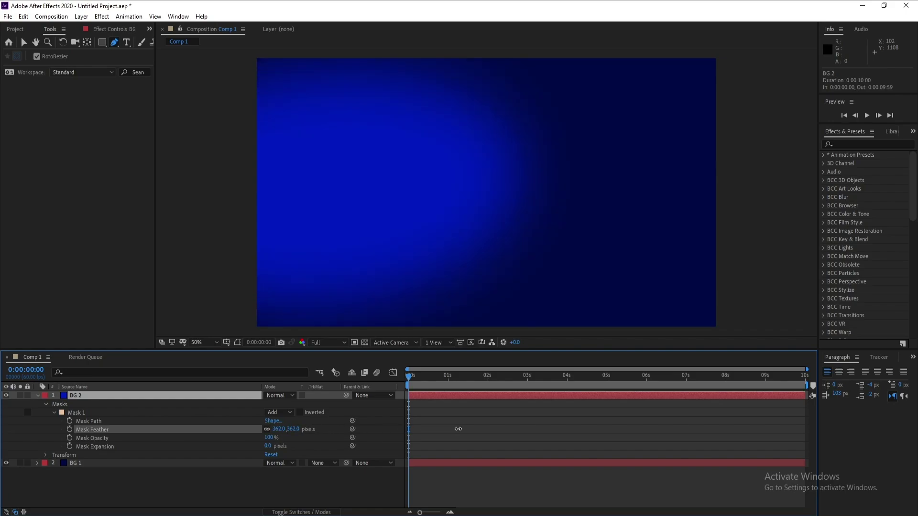
pyautogui.moveTo(549, 421); pyautogui.dragTo(441, 416)
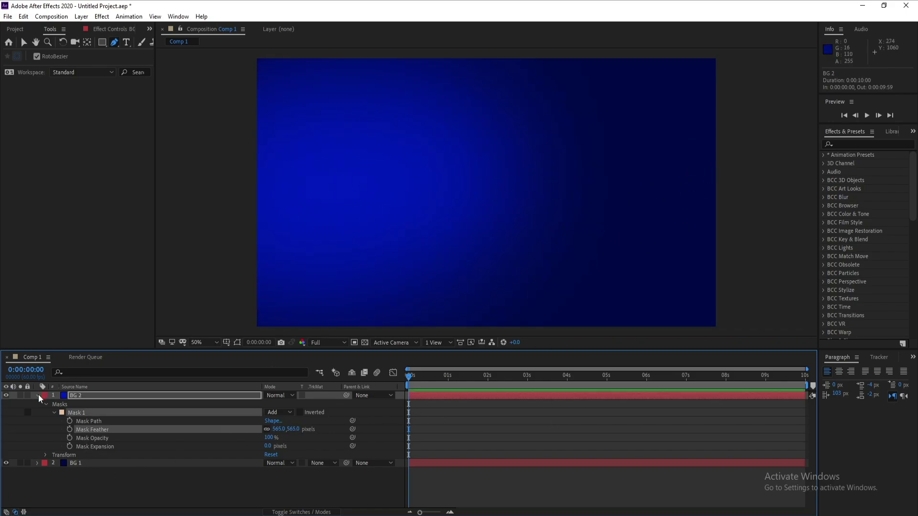
pyautogui.click(38, 395)
# Create a black comp-size solid named Stradust above the BG 2 layer.
pyautogui.click(80, 397)
pyautogui.click(88, 18)
pyautogui.click(261, 40)
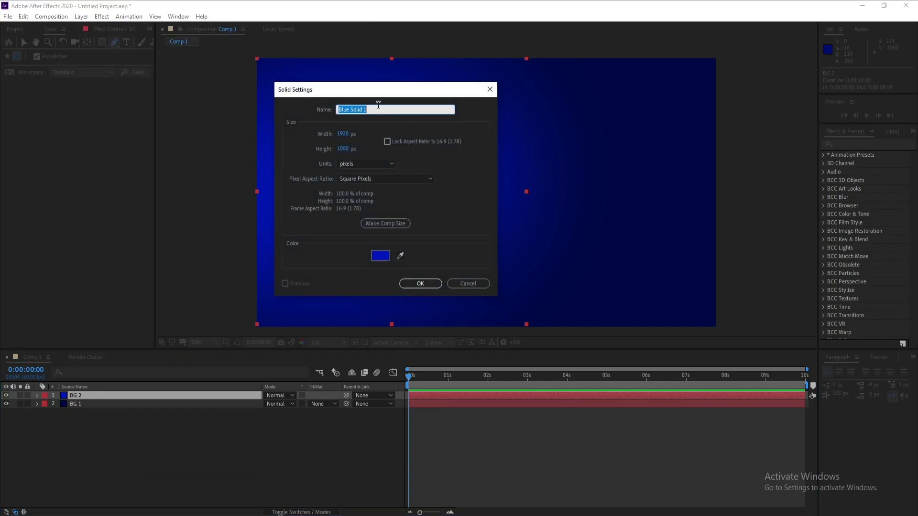
pyautogui.write('S')
pyautogui.click(385, 255)
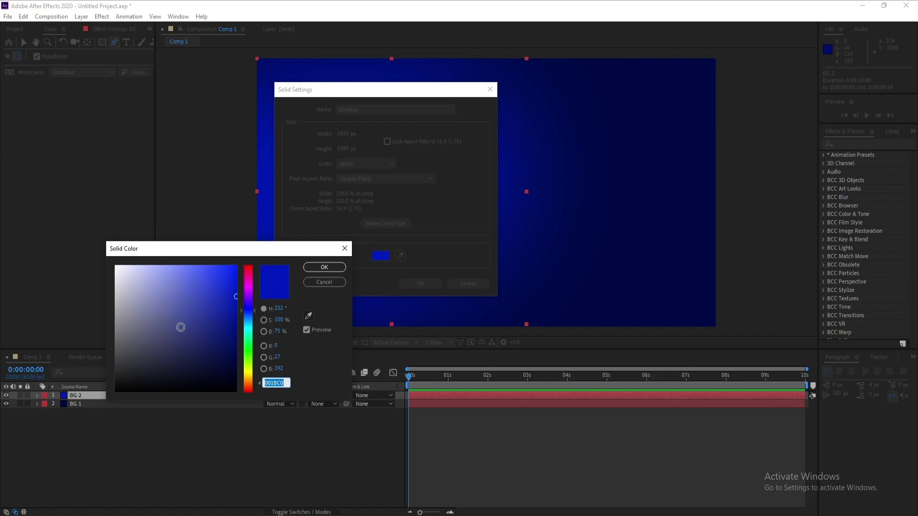
pyautogui.moveTo(194, 307); pyautogui.dragTo(256, 427)
pyautogui.click(324, 266)
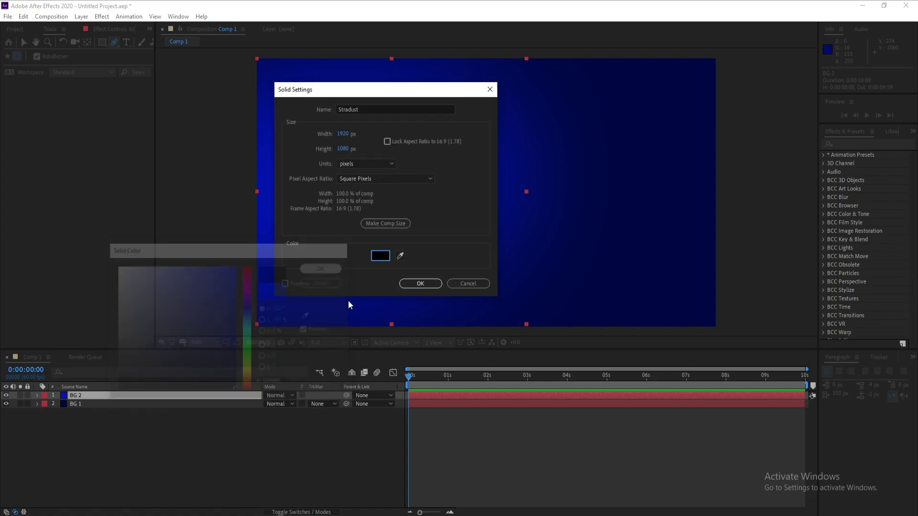
pyautogui.click(420, 283)
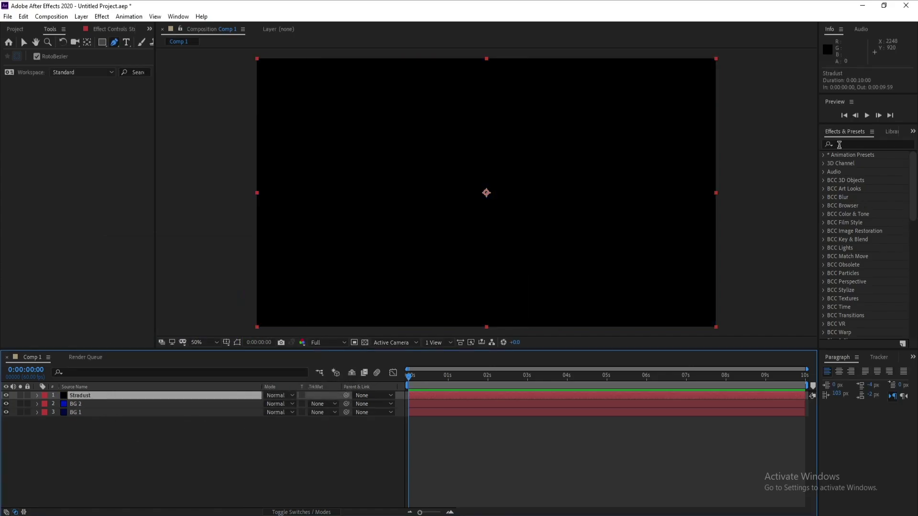
# Find the Stardust effect, apply it to the Stradust layer and move the current time to about 0:00:04:15.
pyautogui.click(848, 145)
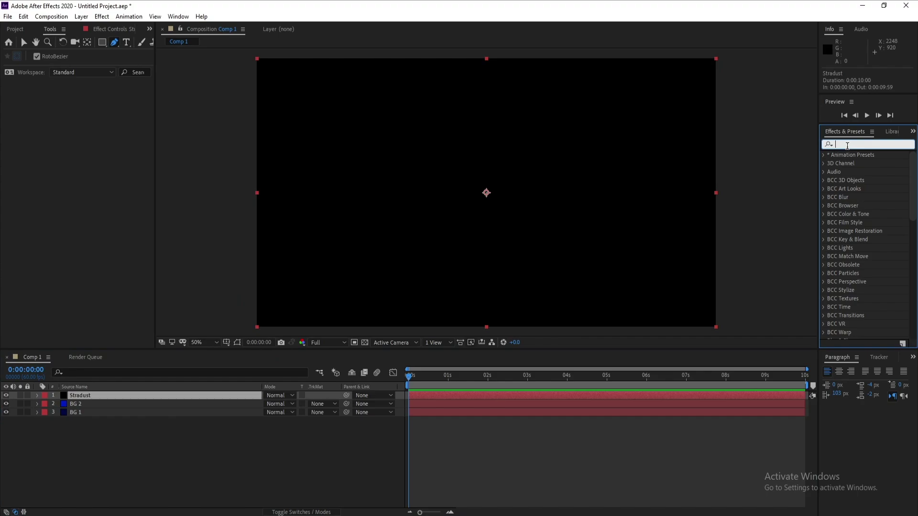
pyautogui.write('star')
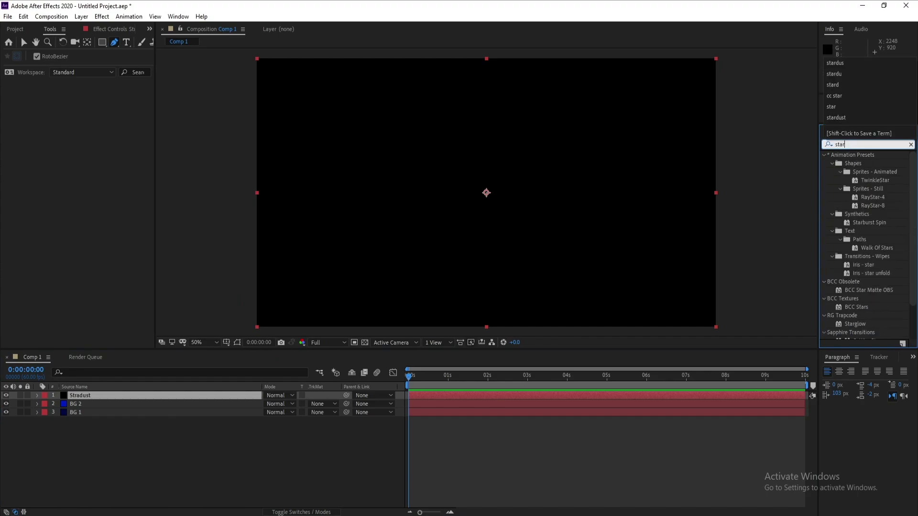
pyautogui.write('dus')
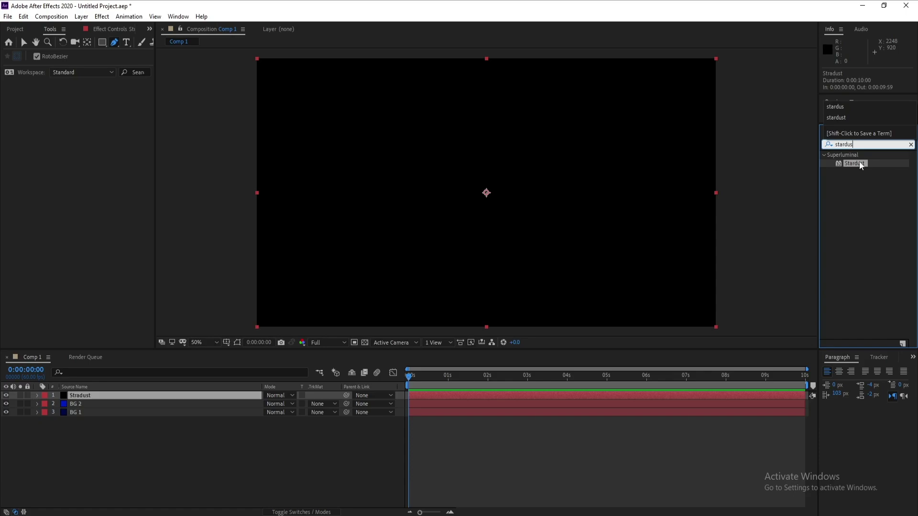
pyautogui.moveTo(854, 163); pyautogui.dragTo(629, 396)
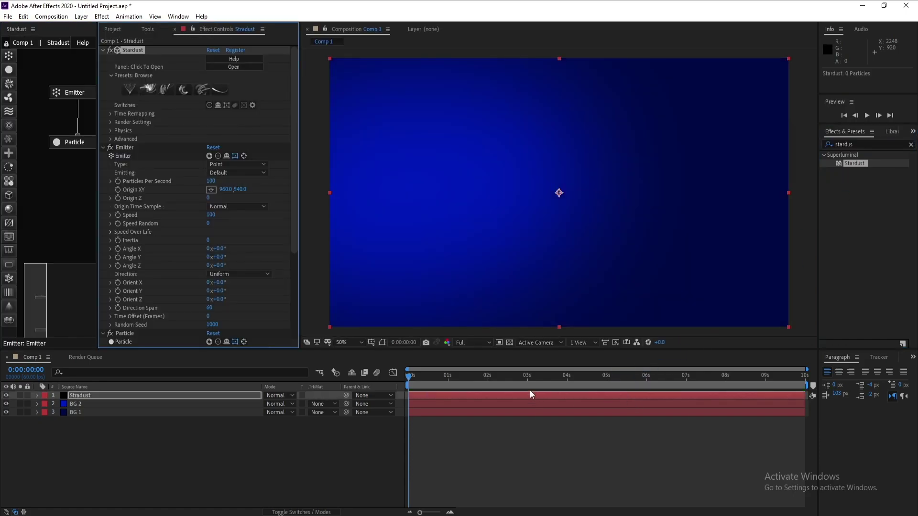
pyautogui.moveTo(530, 380); pyautogui.dragTo(574, 379)
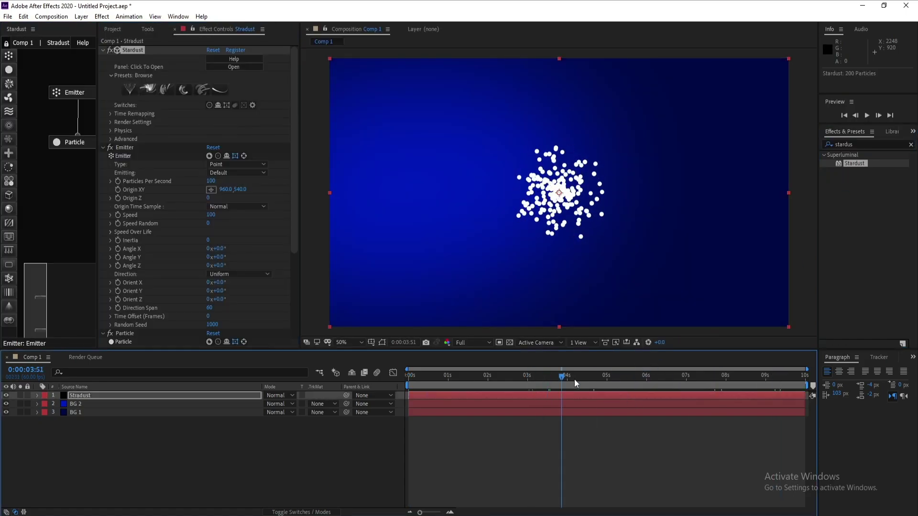
# Set the Stardust Emitter's type to Box, its Speed to 70 and its Speed Random to 79.
pyautogui.click(72, 92)
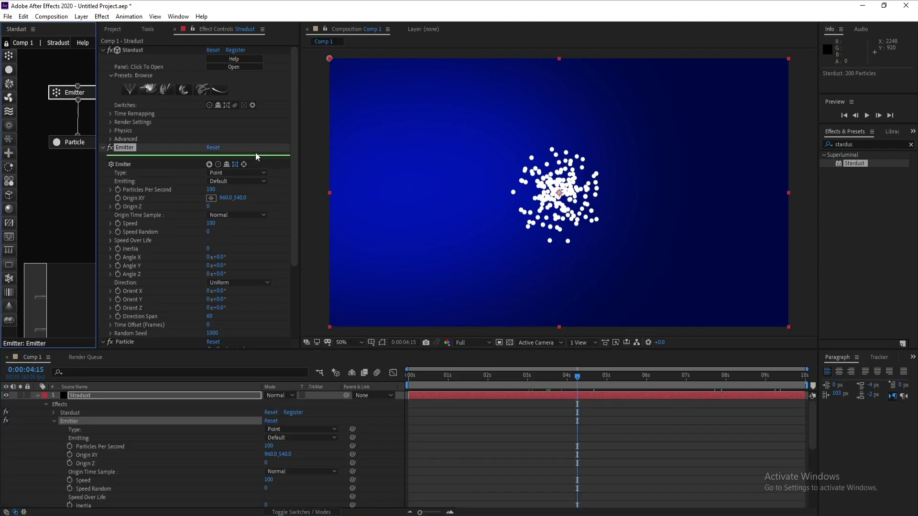
pyautogui.click(245, 172)
pyautogui.click(248, 197)
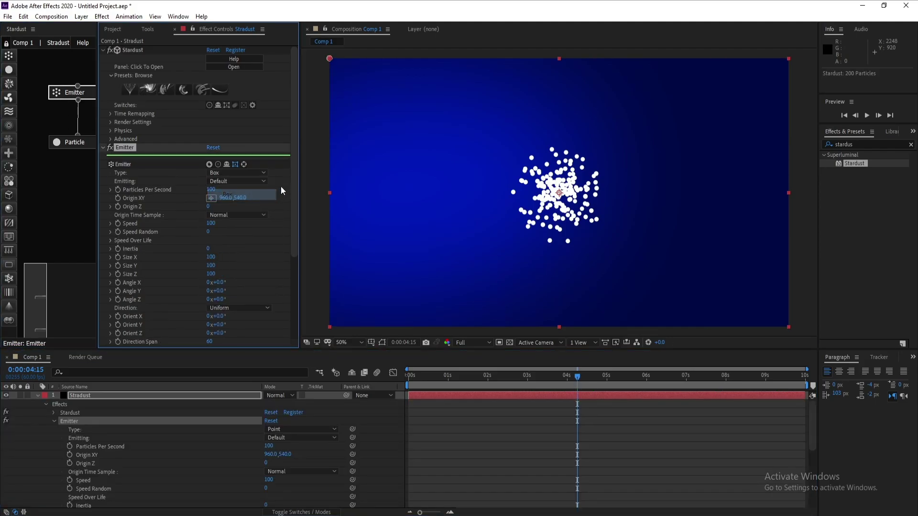
pyautogui.click(213, 224)
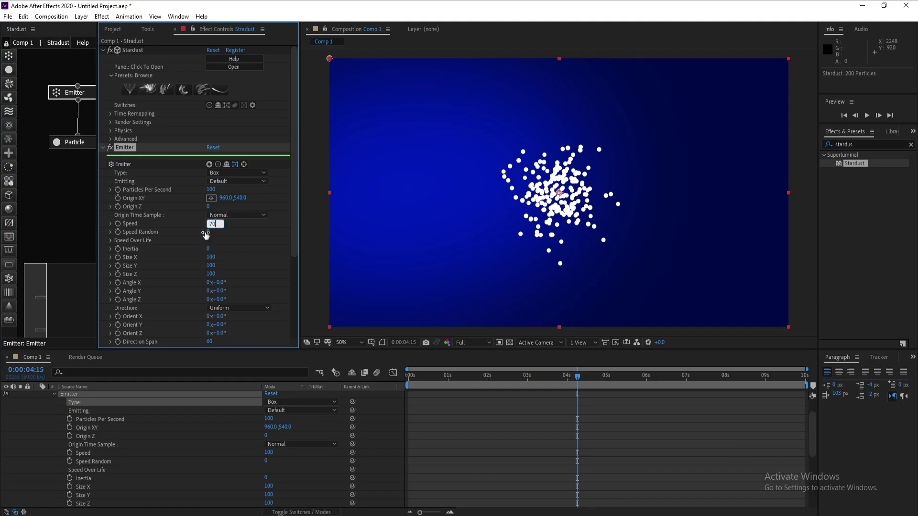
pyautogui.press('Return')
pyautogui.moveTo(210, 232); pyautogui.dragTo(251, 235)
# Set the Stardust Emitter's Size Y to 620 and its Origin XY to 47, 540, and preview the particles from 0:00:04:15.
pyautogui.moveTo(294, 206); pyautogui.dragTo(294, 235)
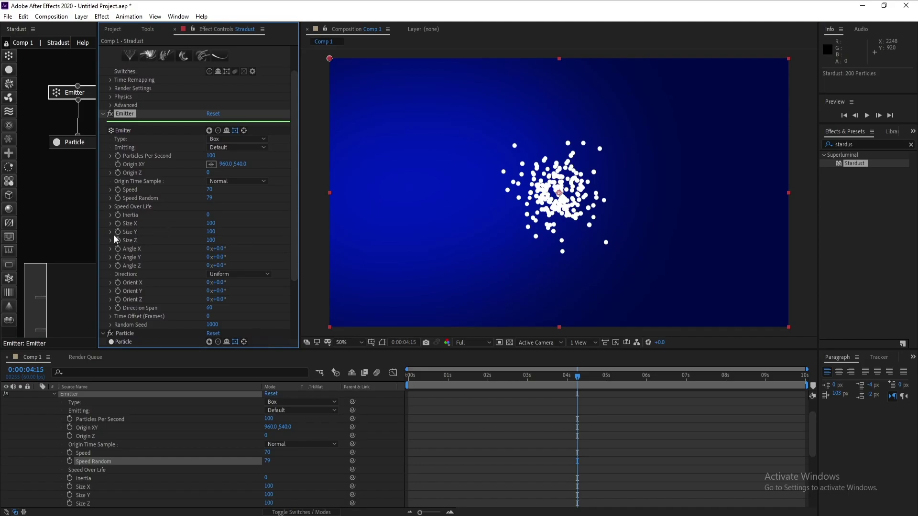
pyautogui.moveTo(209, 233); pyautogui.dragTo(238, 236)
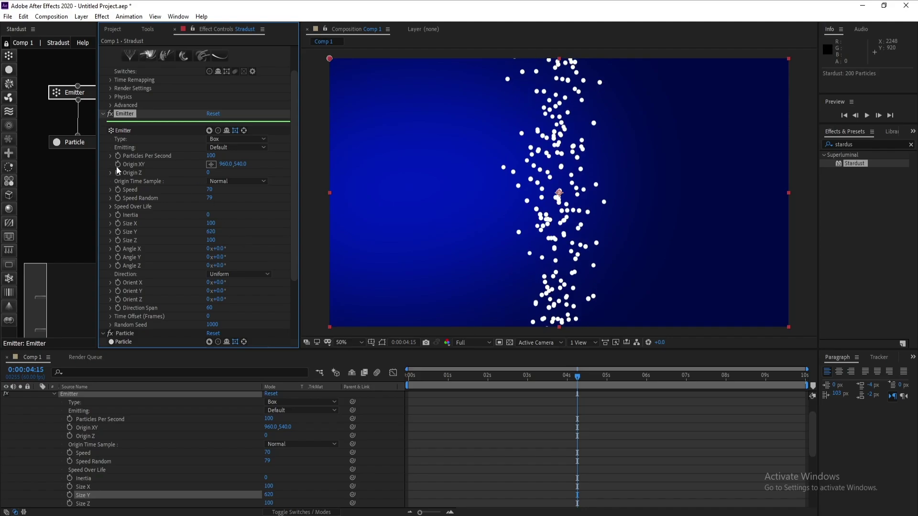
pyautogui.moveTo(223, 164); pyautogui.dragTo(70, 166)
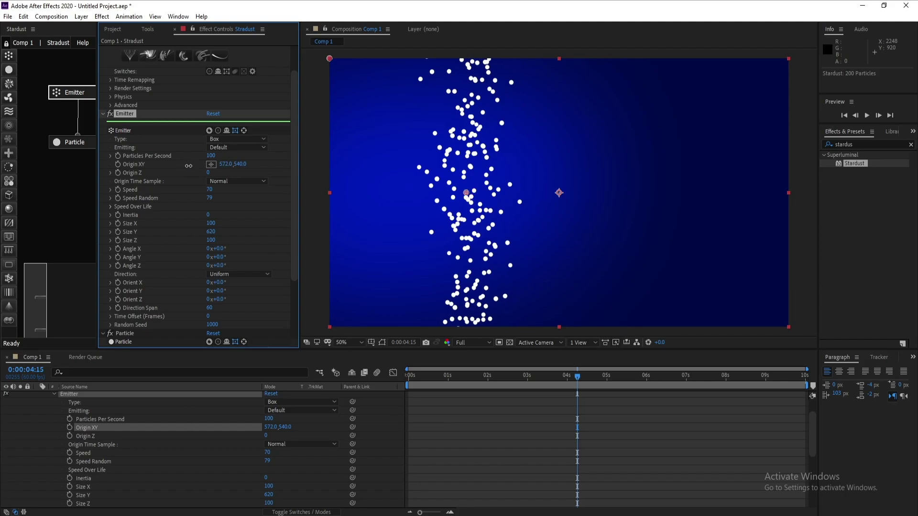
pyautogui.moveTo(220, 164); pyautogui.dragTo(130, 167)
pyautogui.press('space')
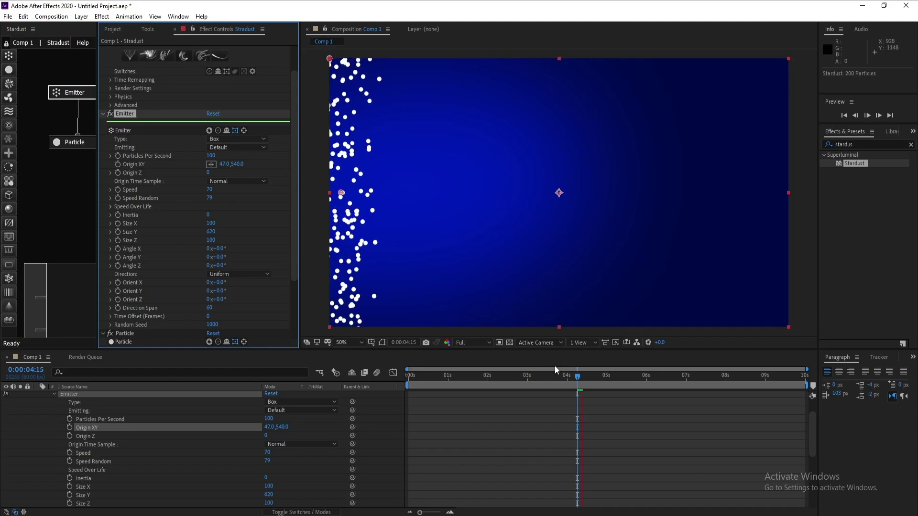
pyautogui.click(579, 377)
pyautogui.press('space')
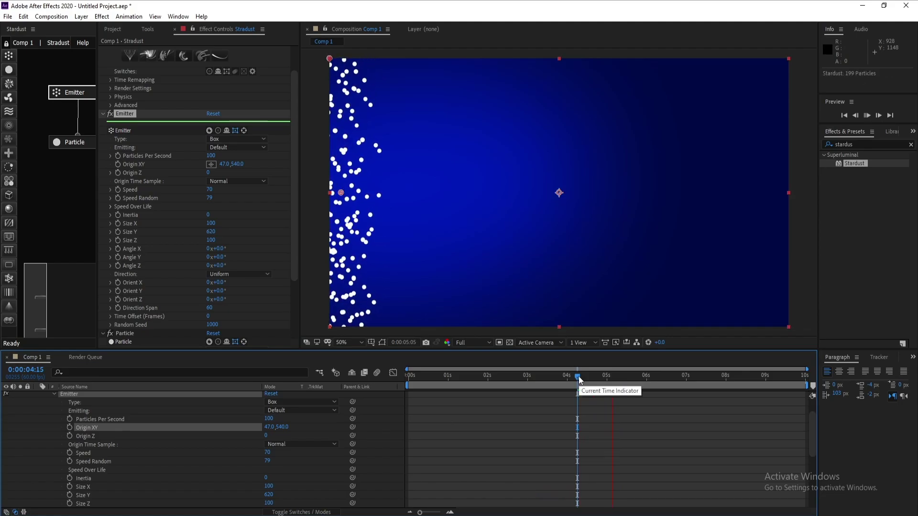
pyautogui.press('space')
# Set the Emitter's Time Offset to 300 frames and preview the particles from 0:00:04:47.
pyautogui.moveTo(295, 229); pyautogui.dragTo(179, 265)
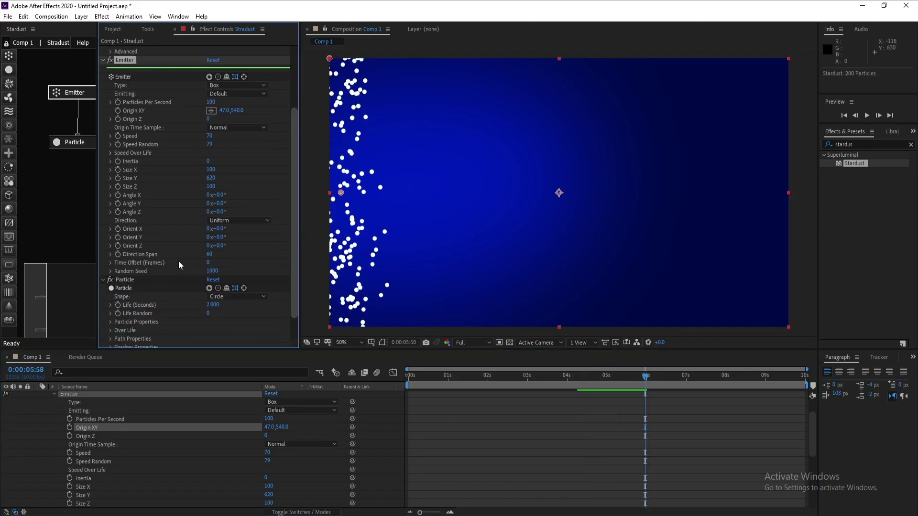
pyautogui.click(206, 261)
pyautogui.click(209, 262)
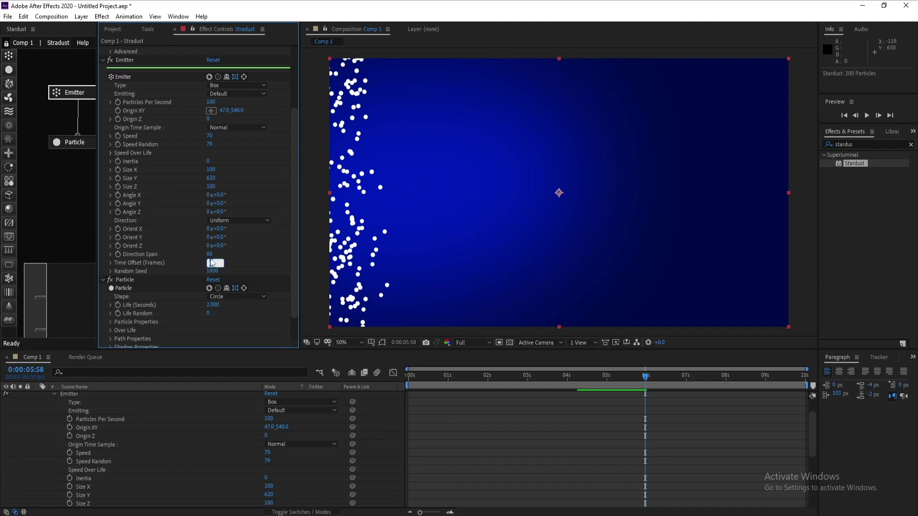
pyautogui.write('300')
pyautogui.press('Return')
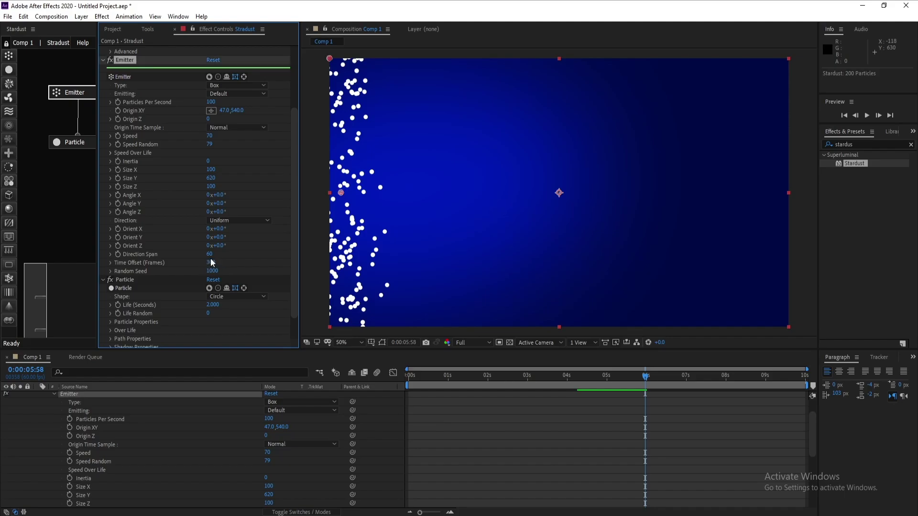
pyautogui.press('space')
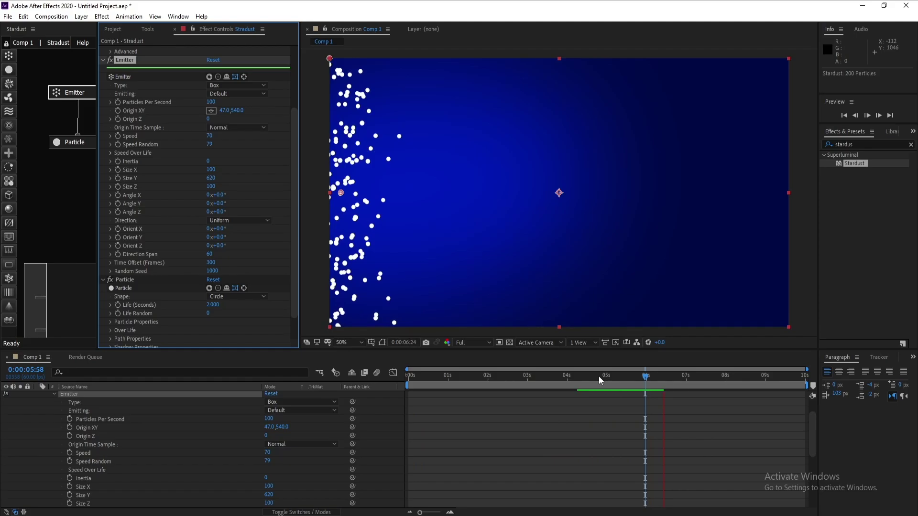
pyautogui.click(598, 377)
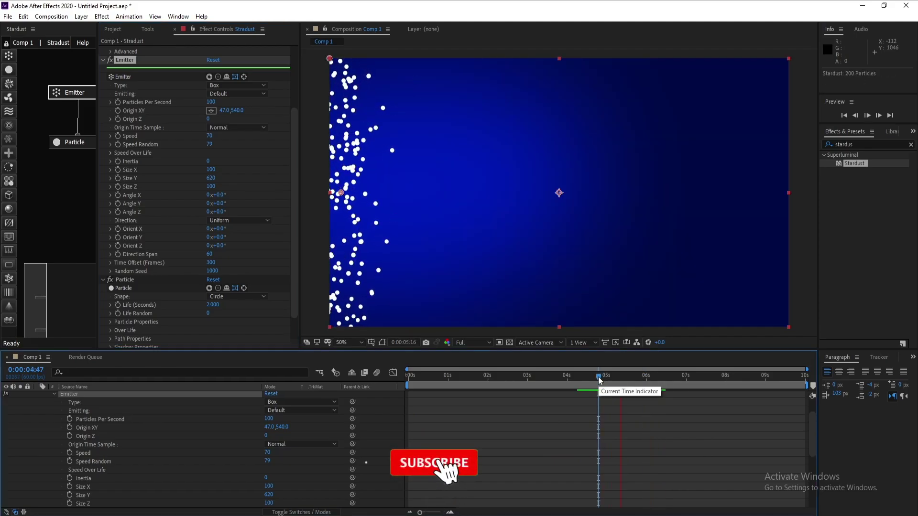
pyautogui.press('space')
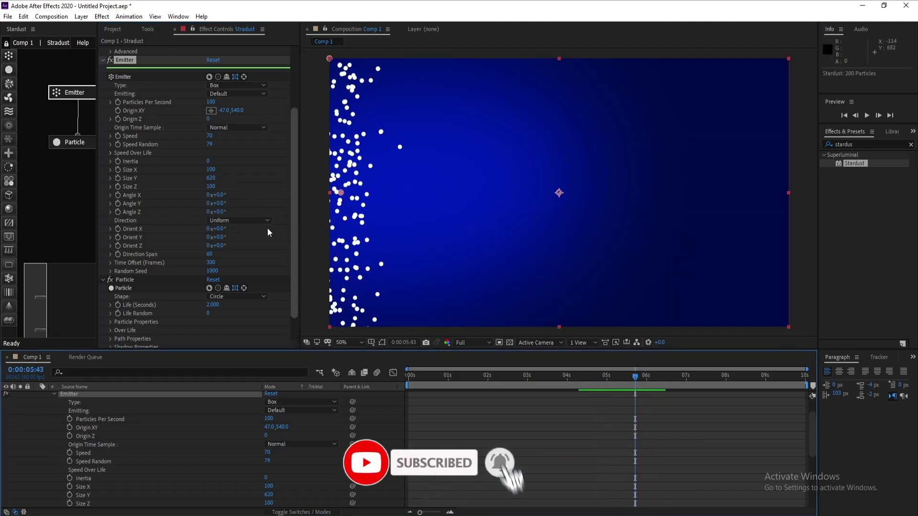
# Set the Particle node's Life to 7 seconds.
pyautogui.click(62, 141)
pyautogui.scroll(-2, 244, 251)
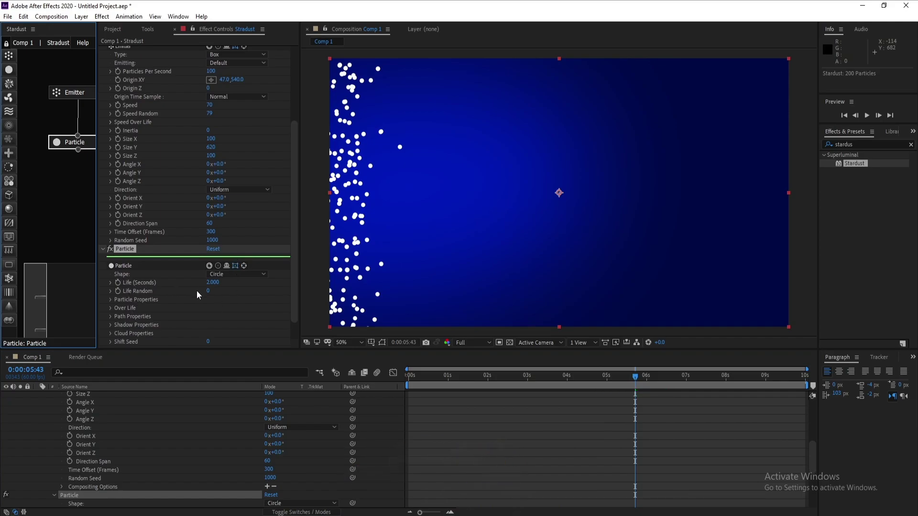
pyautogui.click(213, 283)
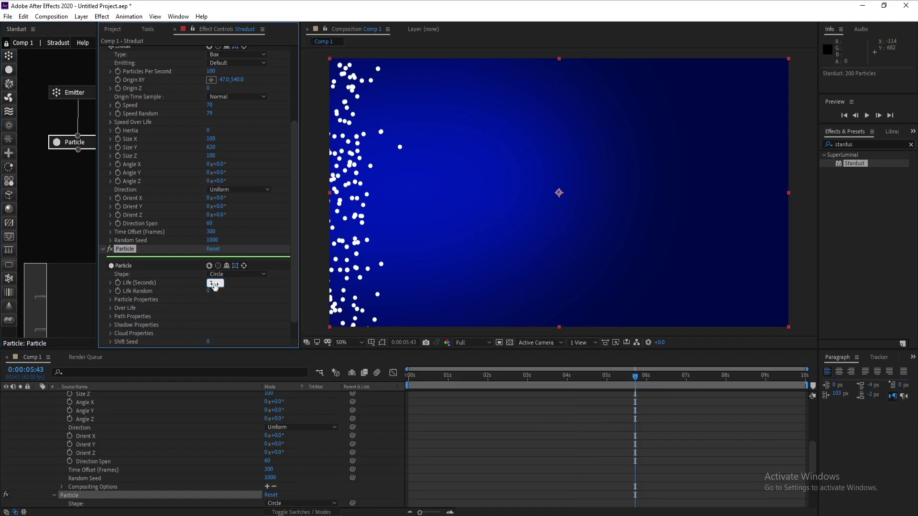
pyautogui.write('7')
pyautogui.press('Return')
# Add a Force node below the Particle node and link it to that node.
pyautogui.click(7, 102)
pyautogui.click(53, 190)
pyautogui.moveTo(53, 186); pyautogui.dragTo(78, 149)
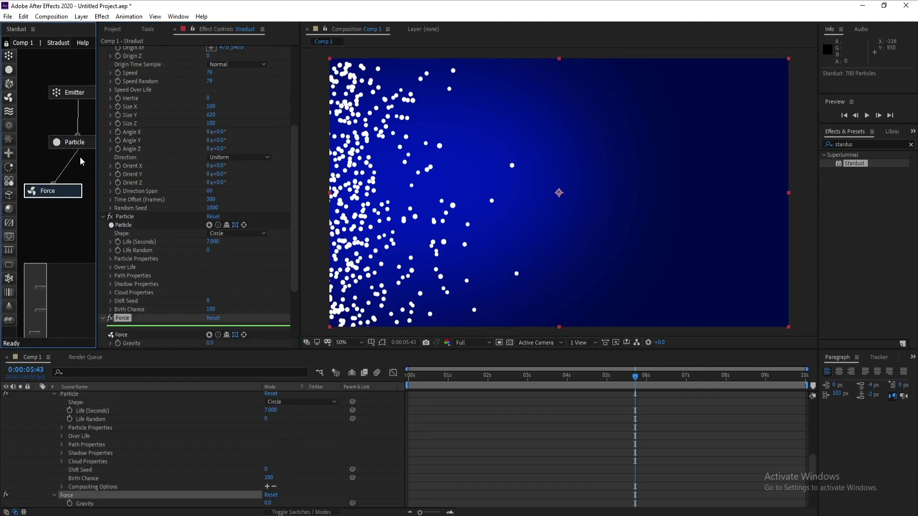
# Set the Force node's Wind X to 130 and Wind Y to 20, and preview the drifting particles from 0:00:04:15.
pyautogui.scroll(1, 181, 257)
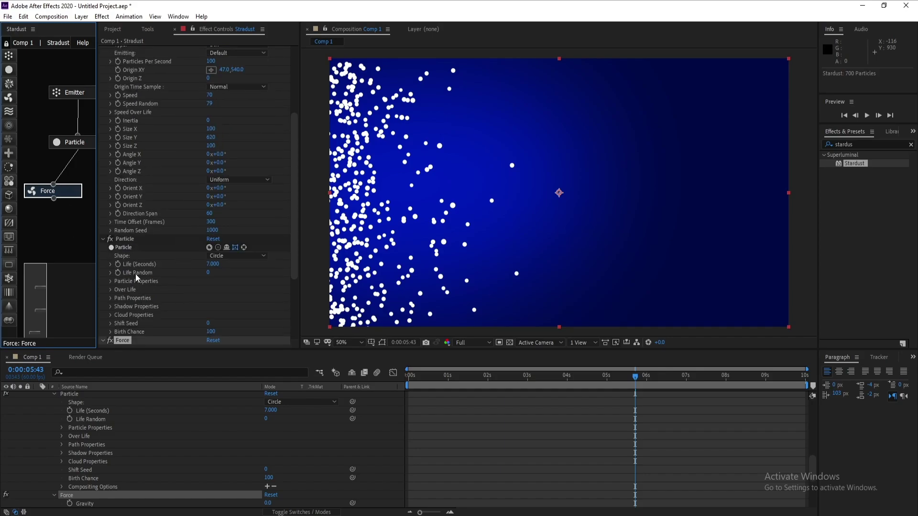
pyautogui.click(62, 193)
pyautogui.scroll(-4, 176, 270)
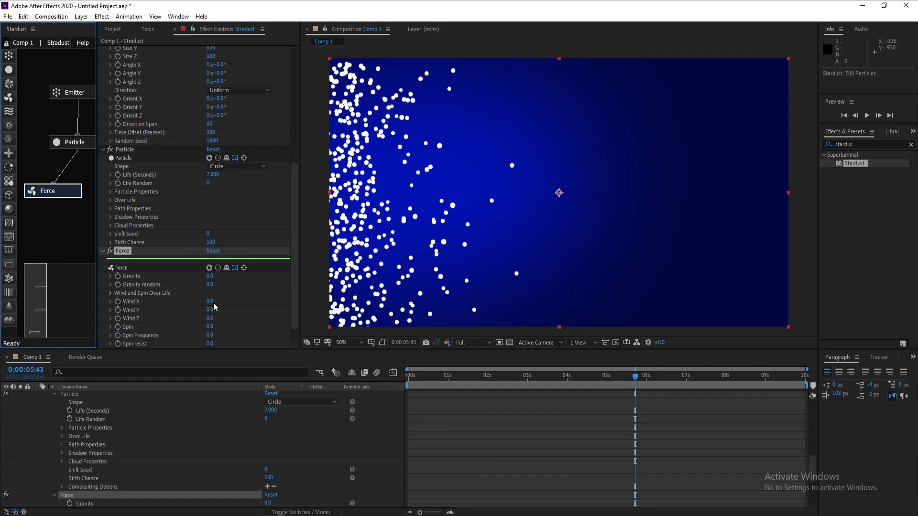
pyautogui.click(211, 302)
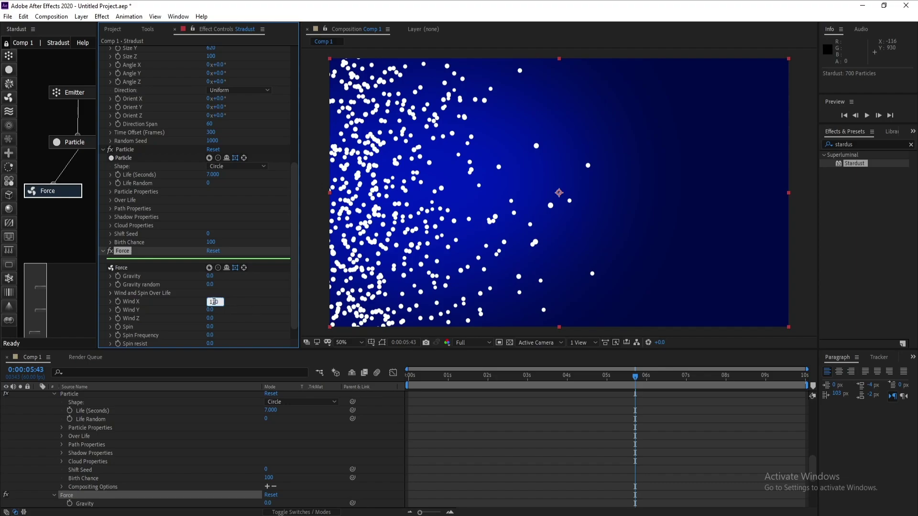
pyautogui.press('Return')
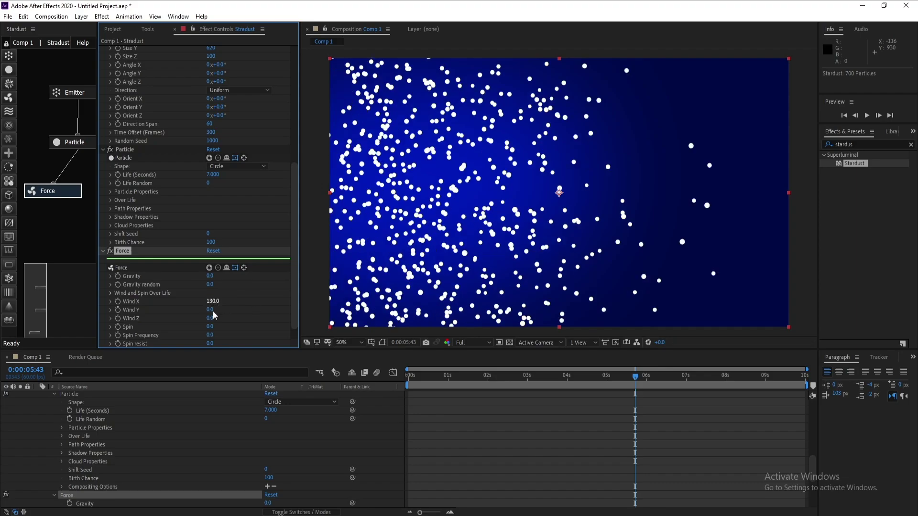
pyautogui.click(211, 311)
pyautogui.press('Return')
pyautogui.click(577, 377)
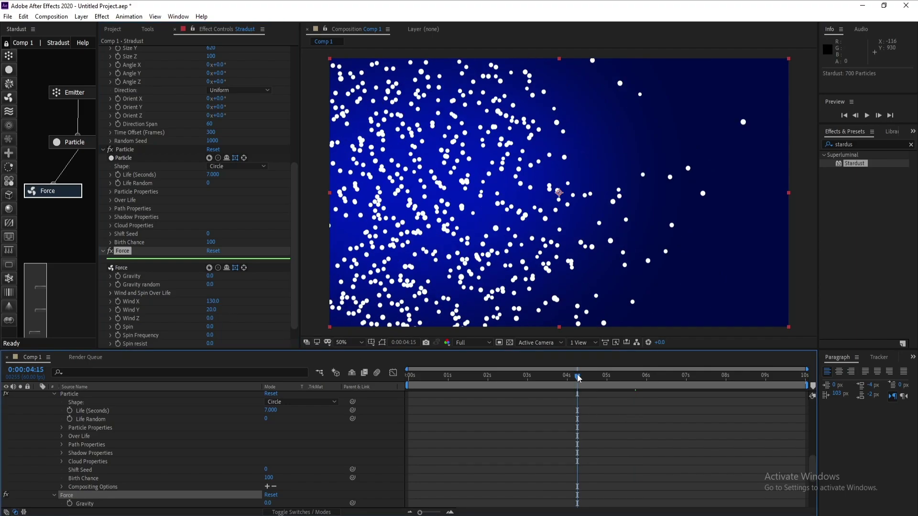
pyautogui.press('space')
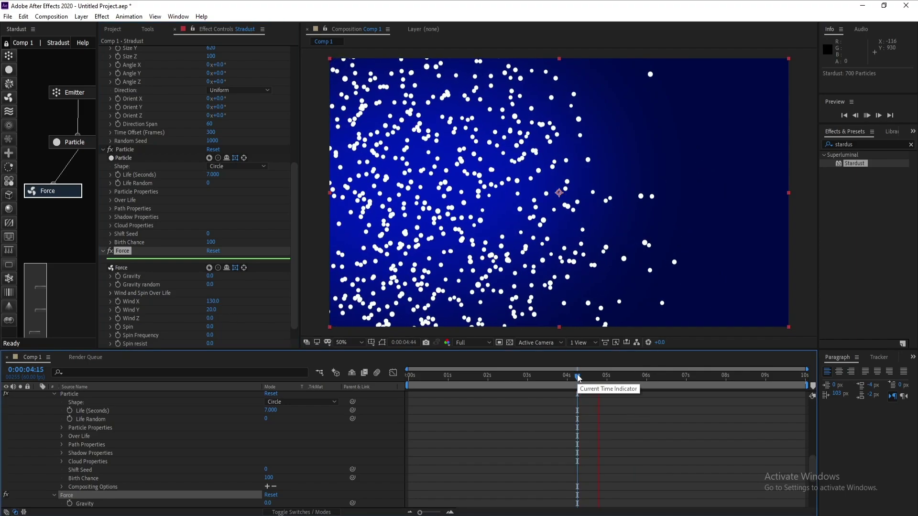
pyautogui.press('space')
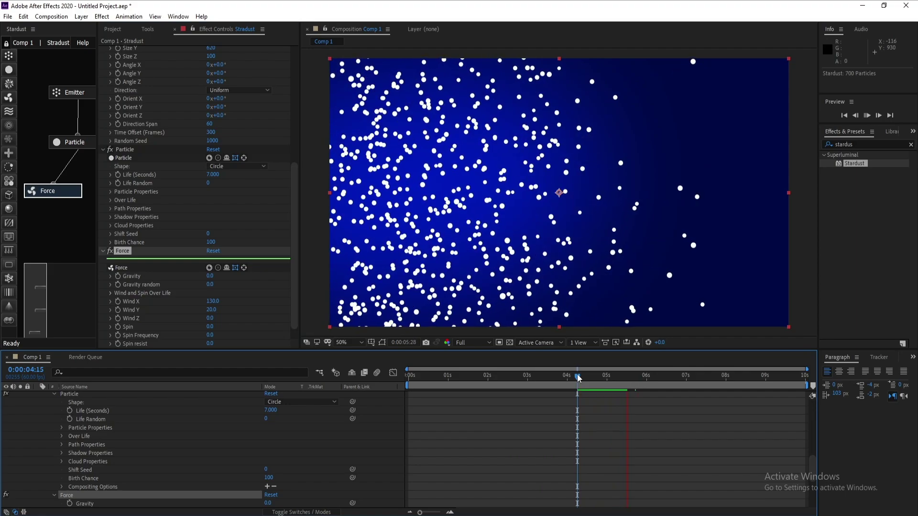
pyautogui.press('space')
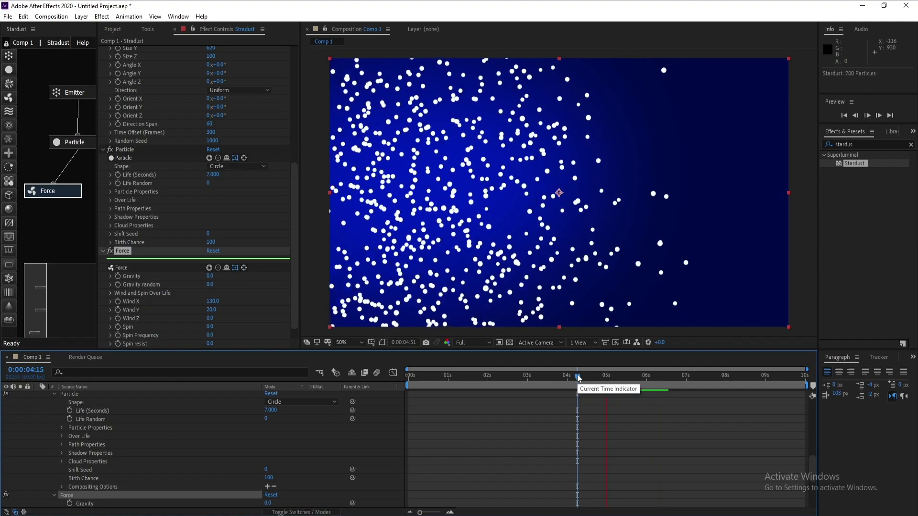
pyautogui.press('space')
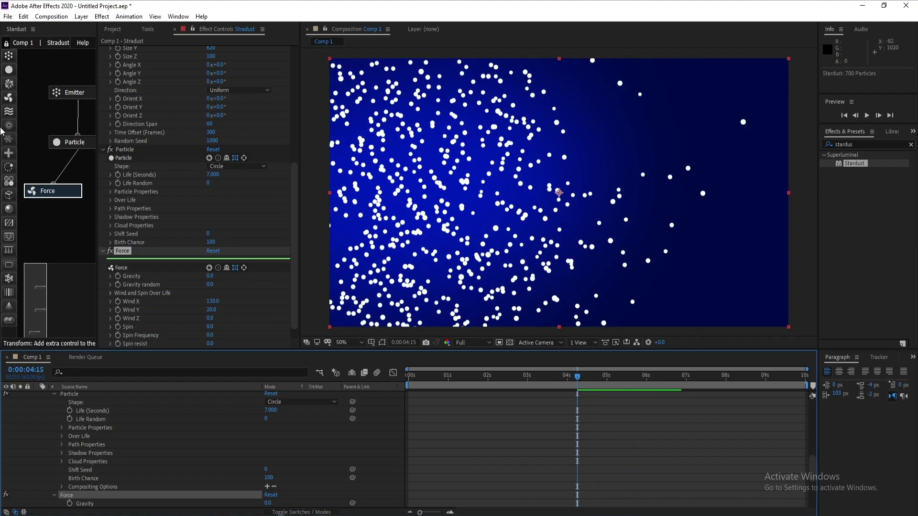
# Add a Turbulence node beside the Force node and link it to the Particle node, widening the node graph area for room.
pyautogui.moveTo(9, 111); pyautogui.dragTo(83, 191)
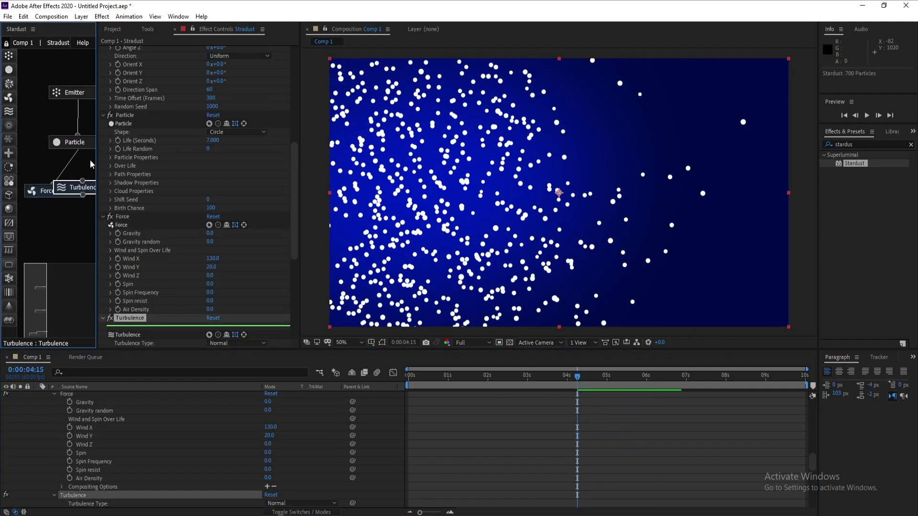
pyautogui.moveTo(97, 154); pyautogui.dragTo(148, 159)
pyautogui.moveTo(84, 184); pyautogui.dragTo(107, 183)
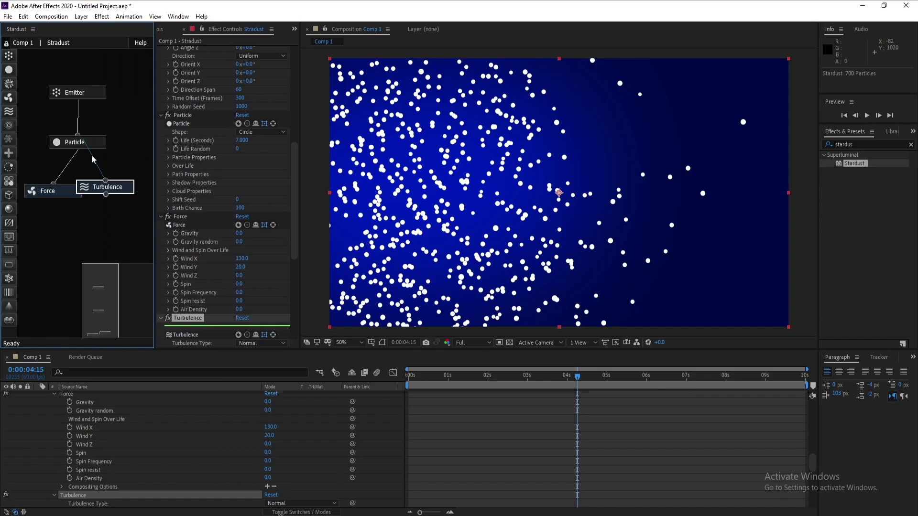
# Set the Turbulence node's Position offset to 120 and move the current time to 0:00:04:36.
pyautogui.scroll(-5, 220, 205)
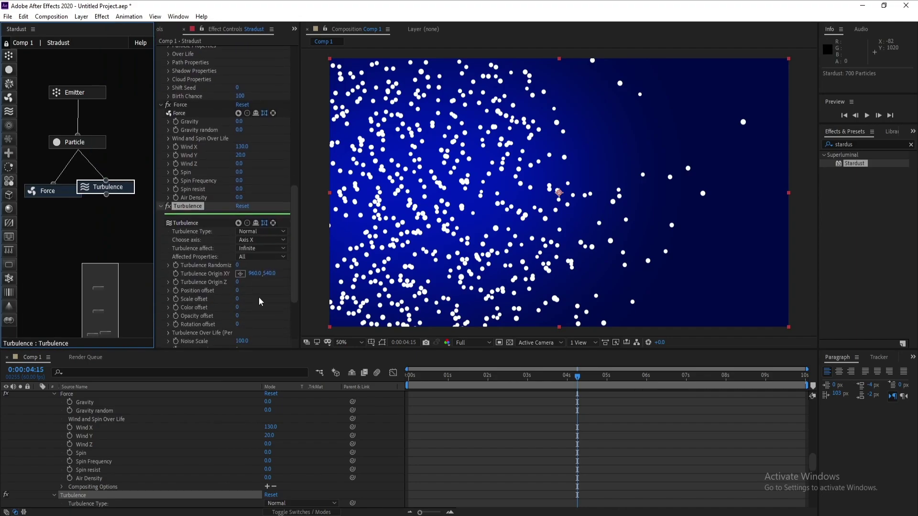
pyautogui.moveTo(237, 290); pyautogui.dragTo(248, 291)
pyautogui.click(242, 291)
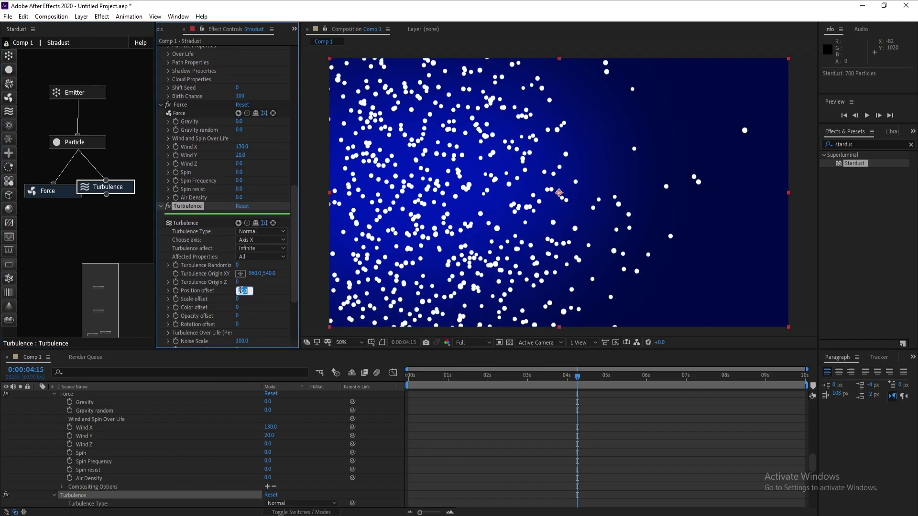
pyautogui.write('12')
pyautogui.press('Return')
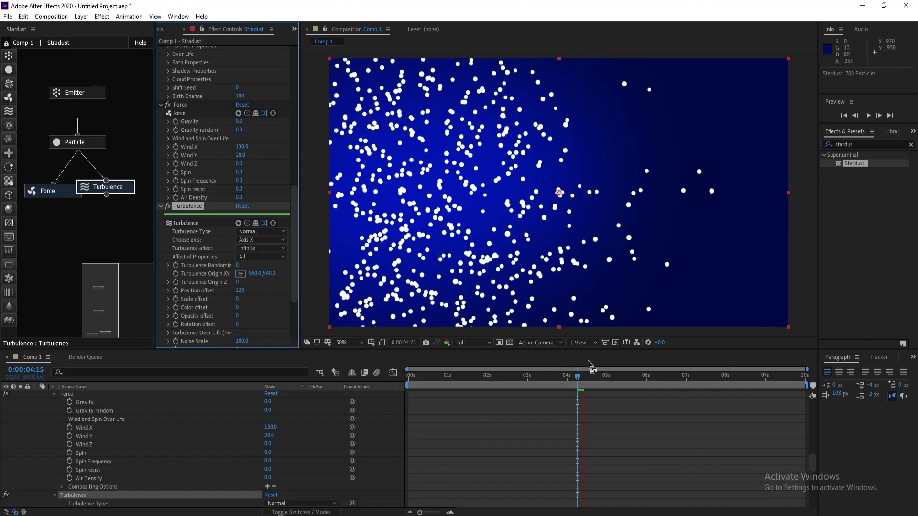
pyautogui.click(591, 373)
# Set the Turbulence node's Noise Scale to 6700 and preview the particle motion from 0:00:04:36.
pyautogui.scroll(-2, 297, 266)
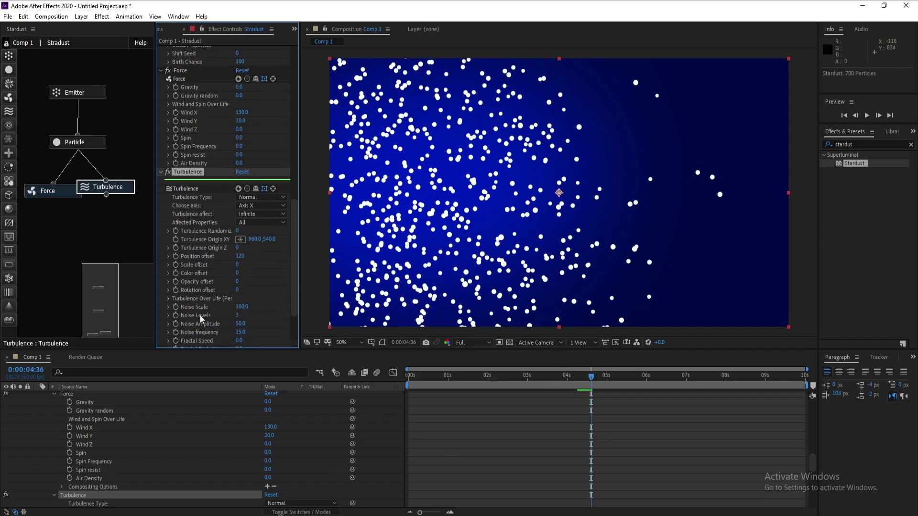
pyautogui.moveTo(244, 310); pyautogui.dragTo(581, 380)
pyautogui.press('space')
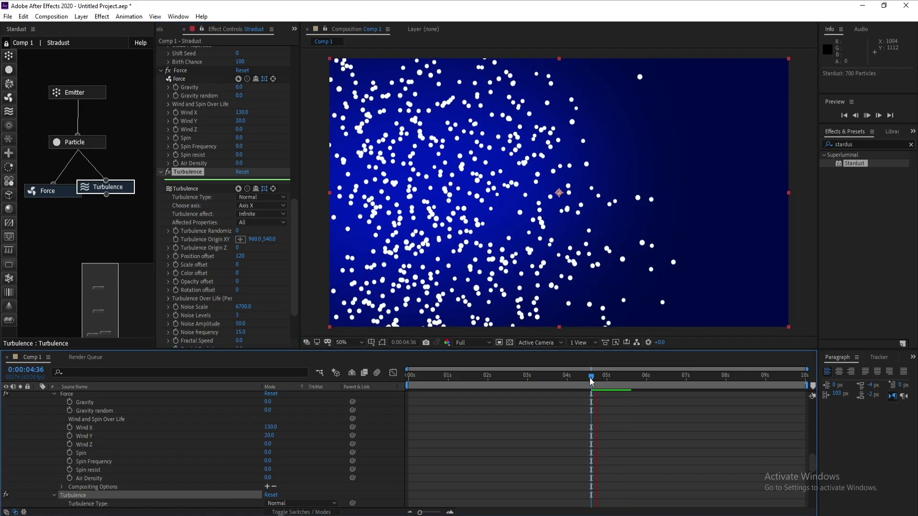
pyautogui.press('space')
# Set the Particle node's Life Random to 79 and its Size to 2 pixels in the Particle Properties.
pyautogui.click(77, 144)
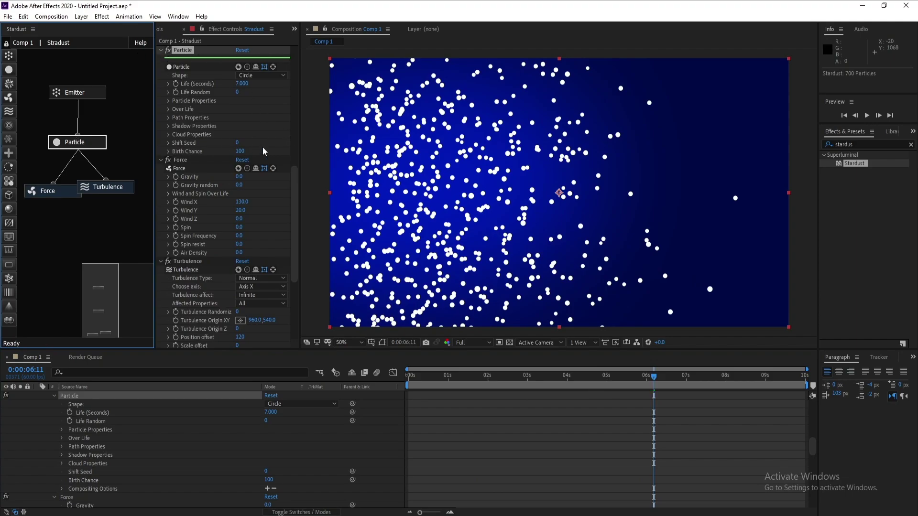
pyautogui.moveTo(293, 183); pyautogui.dragTo(295, 164)
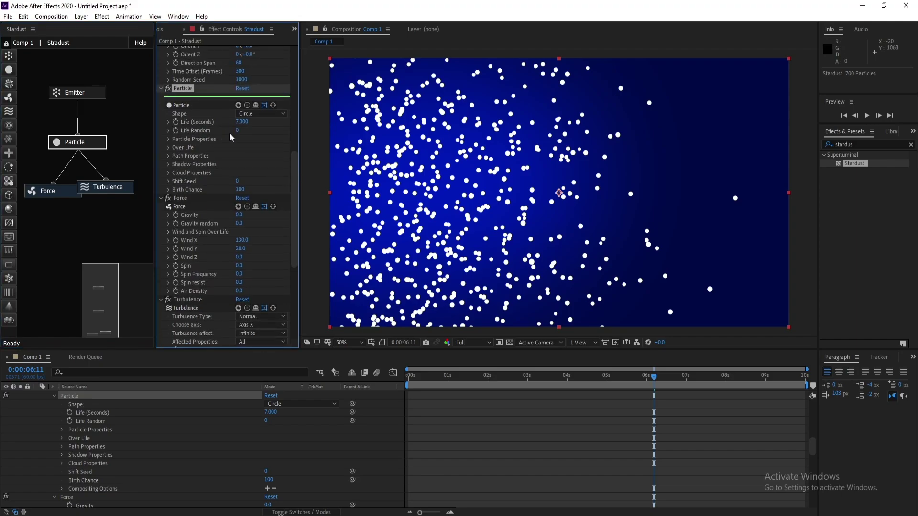
pyautogui.moveTo(239, 133); pyautogui.dragTo(280, 136)
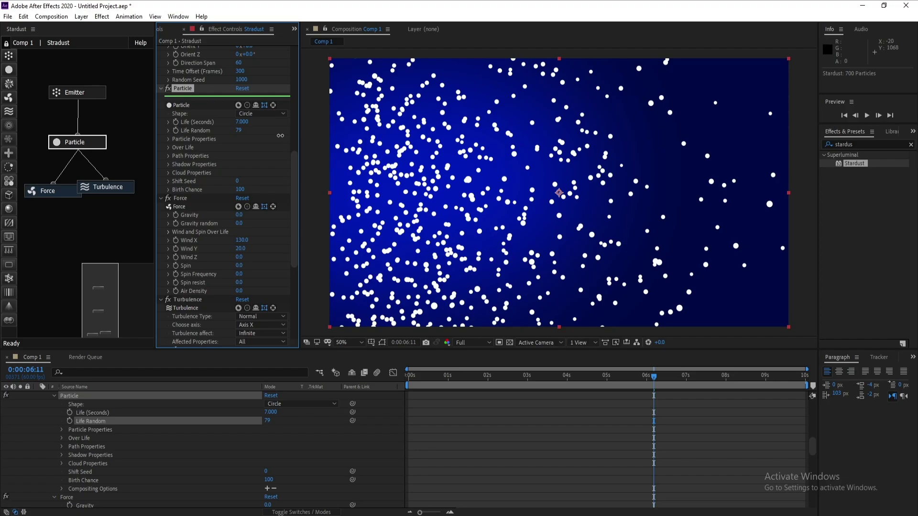
pyautogui.click(166, 139)
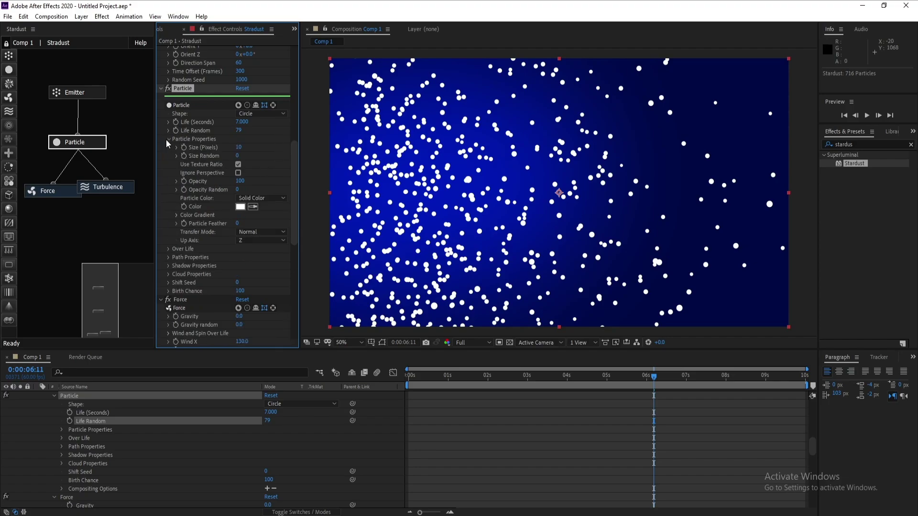
pyautogui.click(240, 149)
pyautogui.write('2')
pyautogui.click(393, 179)
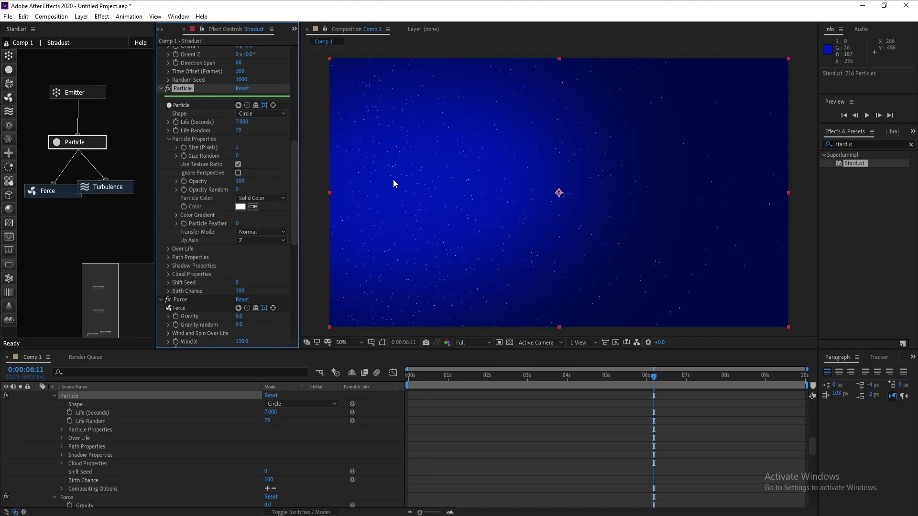
# Set the Emitter node's Particles Per Second to 1000.
pyautogui.click(88, 93)
pyautogui.click(242, 92)
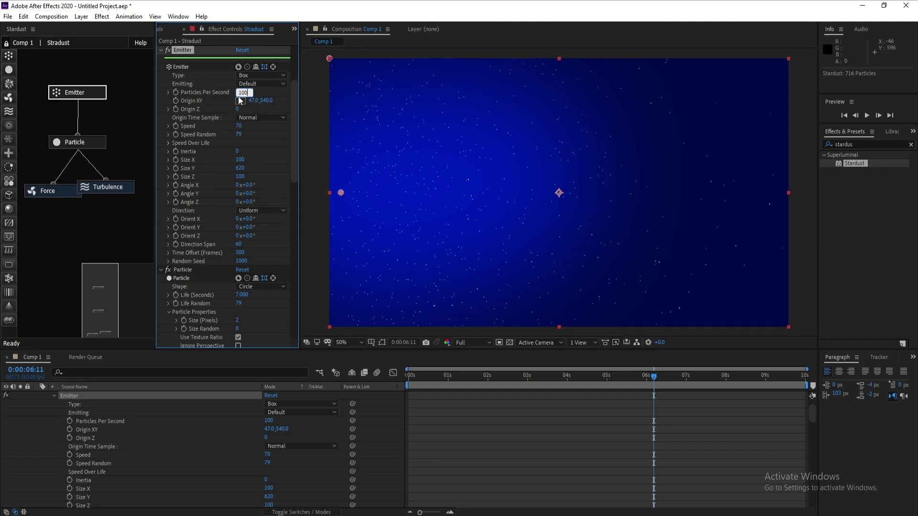
pyautogui.write('1000')
pyautogui.press('Return')
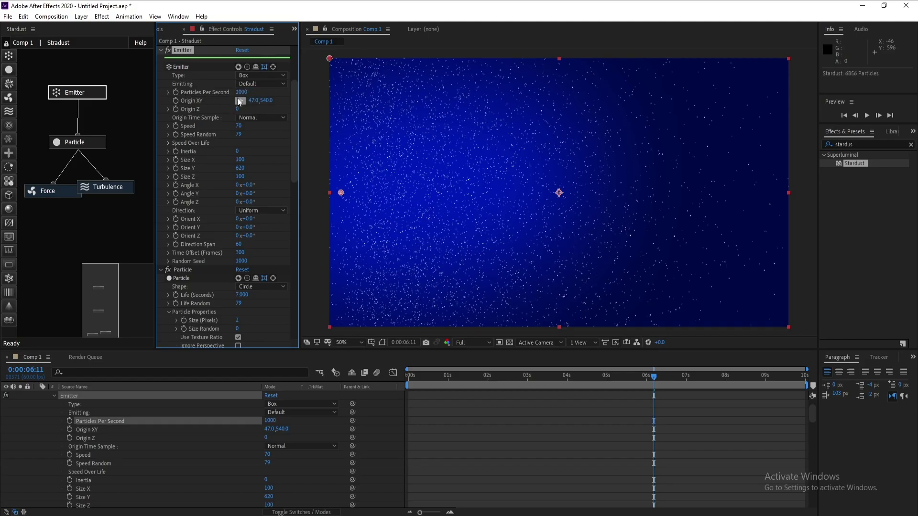
# Set the Particle node's Size Random to 100 in the Particle Properties.
pyautogui.click(77, 142)
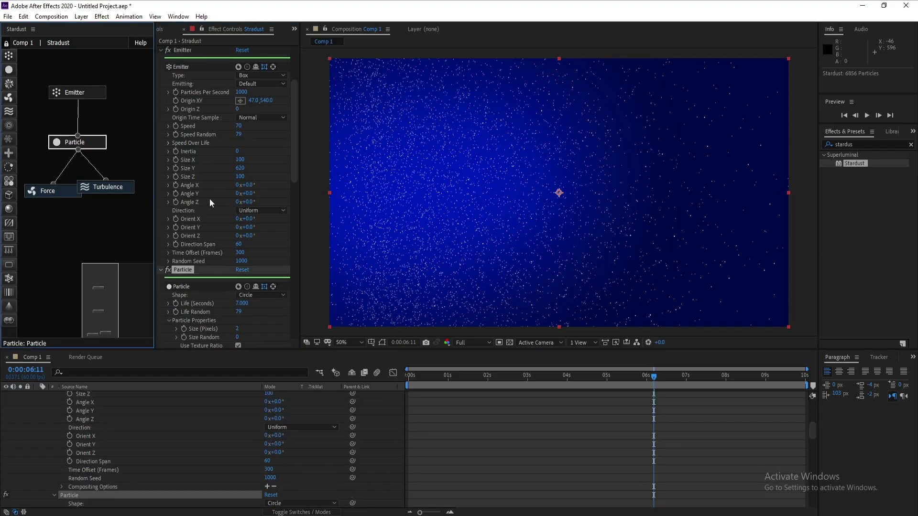
pyautogui.scroll(-3, 209, 201)
pyautogui.scroll(-1, 253, 257)
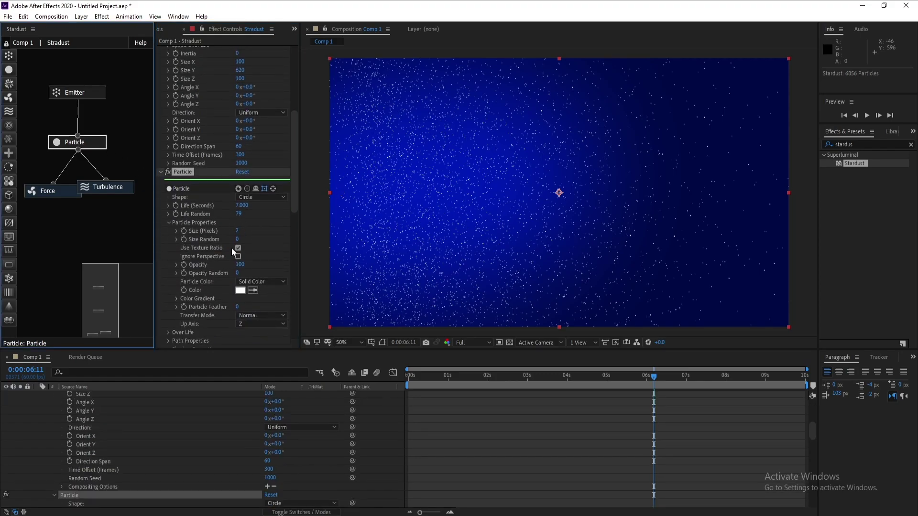
pyautogui.moveTo(237, 239); pyautogui.dragTo(319, 248)
pyautogui.scroll(-1, 294, 201)
pyautogui.scroll(-1, 294, 201)
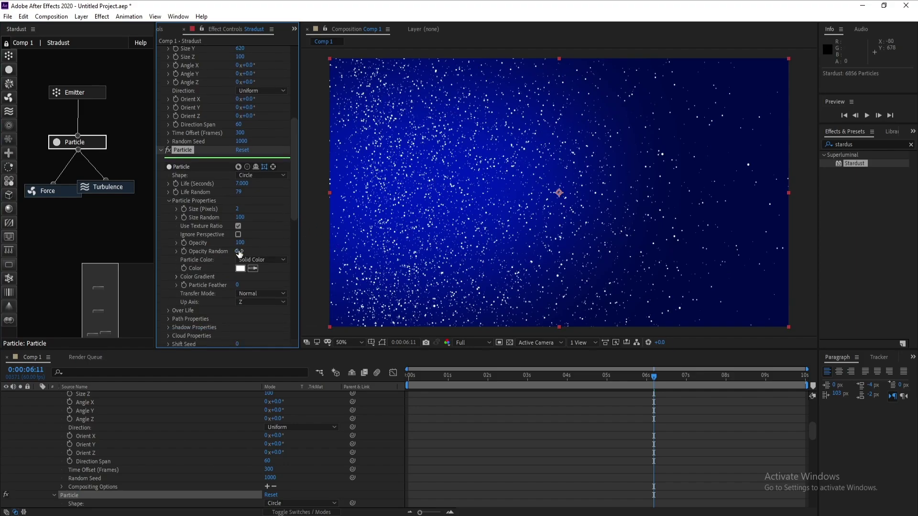
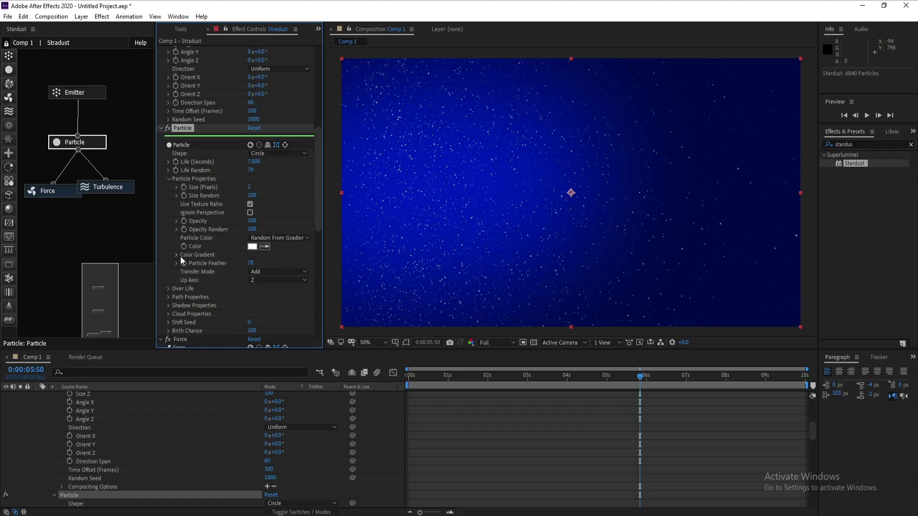
# Apply the Color 14 preset to the Particle node's Color Gradient and remove its second and fourth colour stops.
pyautogui.click(176, 254)
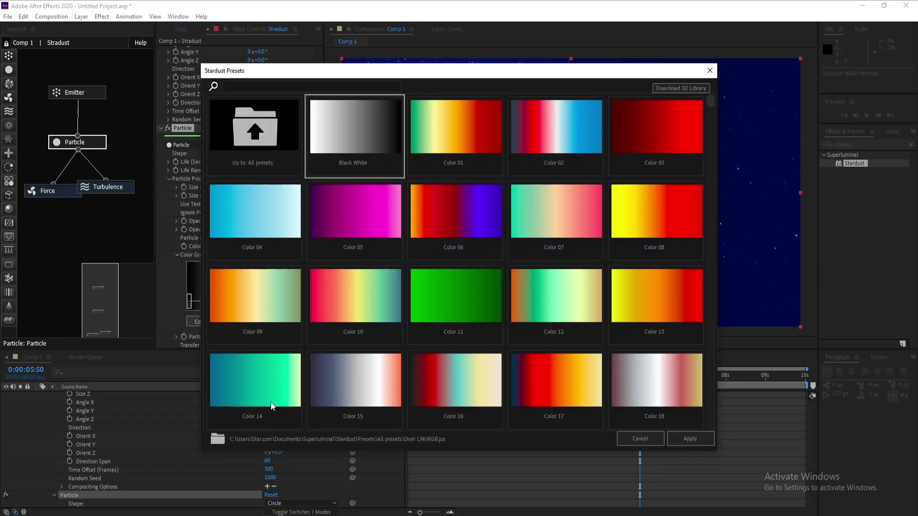
pyautogui.click(271, 406)
pyautogui.click(678, 439)
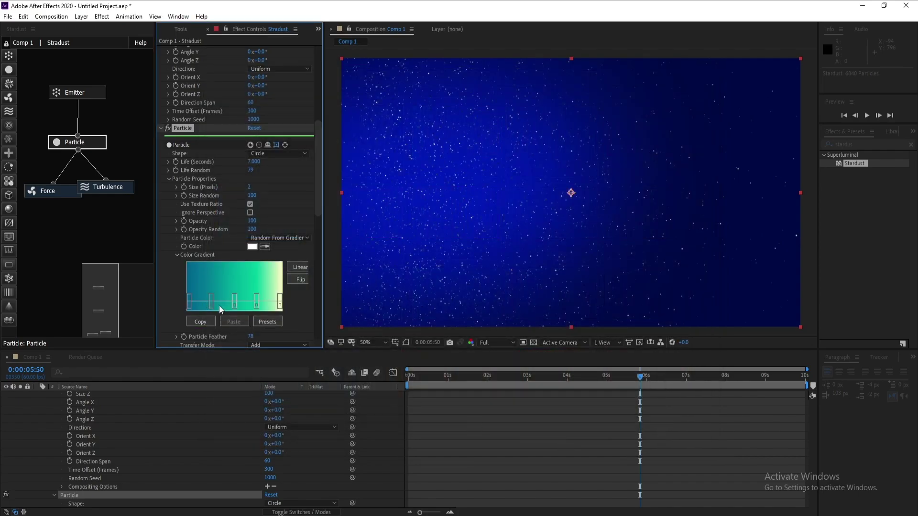
pyautogui.moveTo(211, 302); pyautogui.dragTo(211, 334)
pyautogui.moveTo(257, 302); pyautogui.dragTo(258, 348)
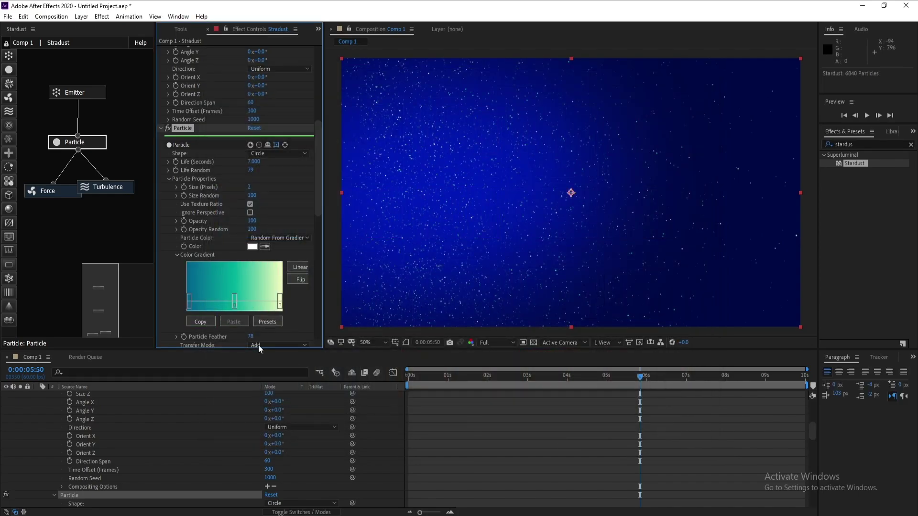
# Check the particle colours with the collapsed Stradust layer briefly soloed, and preview the full composition from 0:00:05:48.
pyautogui.moveTo(573, 386); pyautogui.dragTo(639, 382)
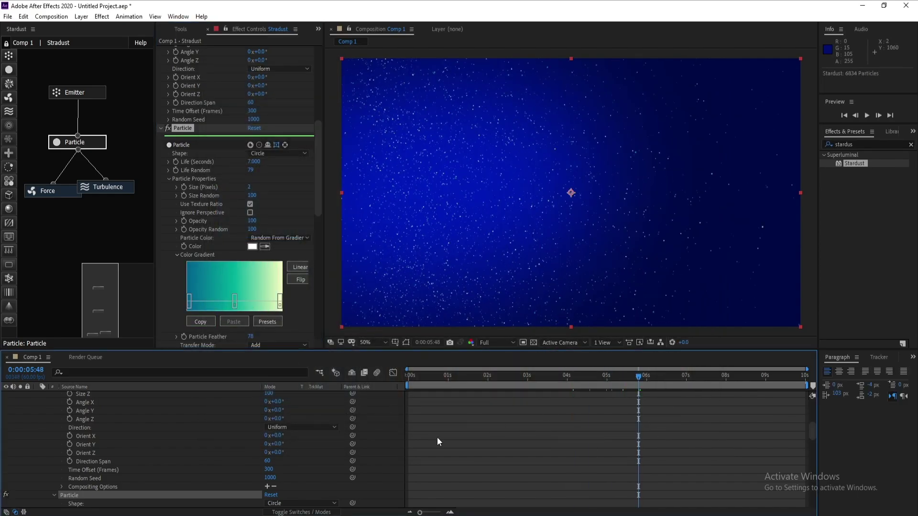
pyautogui.scroll(5, 168, 432)
pyautogui.scroll(10, 119, 442)
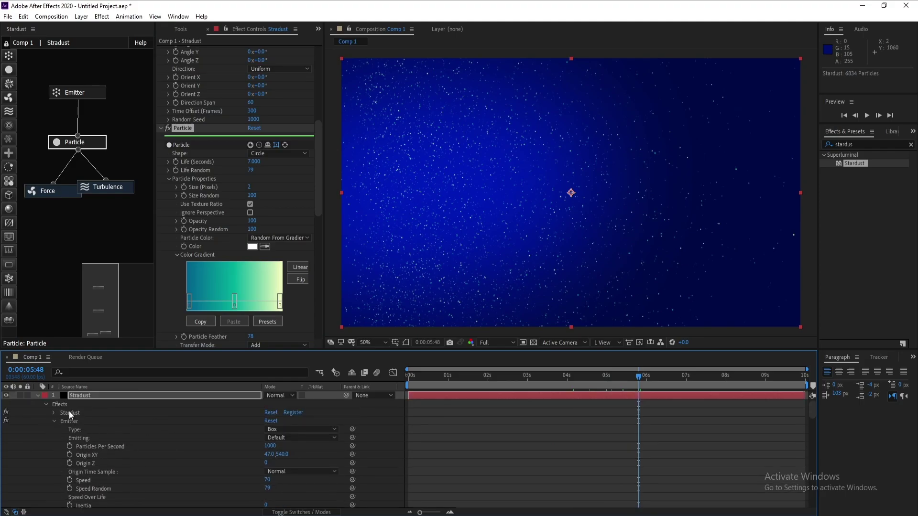
pyautogui.click(37, 395)
pyautogui.click(20, 395)
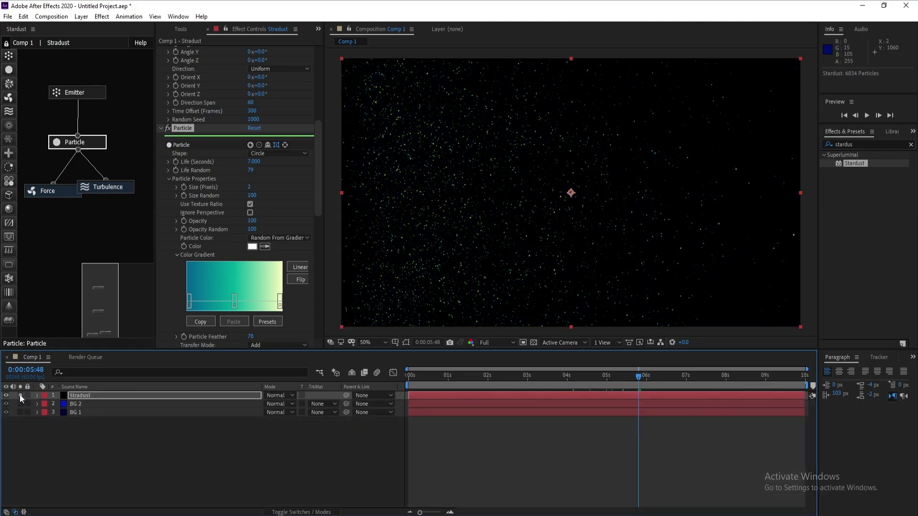
pyautogui.click(20, 396)
pyautogui.click(868, 117)
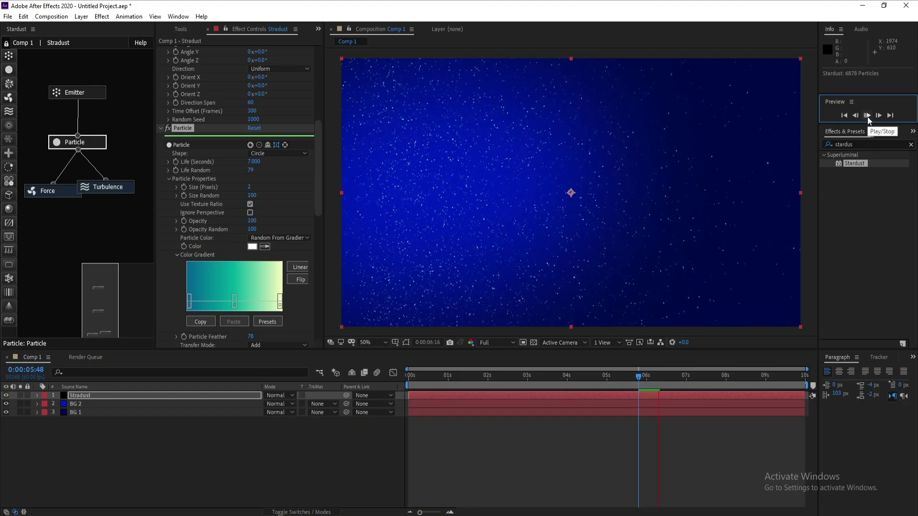
pyautogui.click(867, 116)
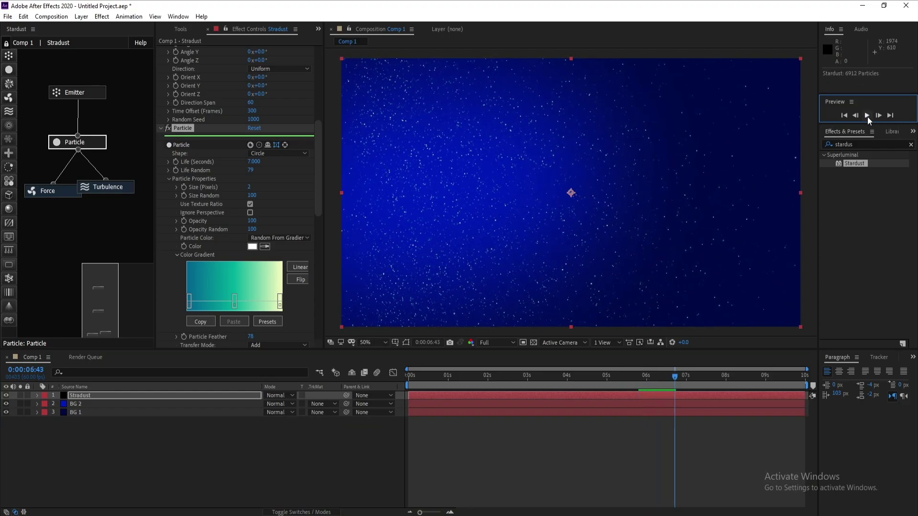
# Redraw the Particle node's Over Life Opacity curve as a near-square wave alternating between full and zero opacity, widening the effect settings area.
pyautogui.moveTo(319, 193); pyautogui.dragTo(318, 234)
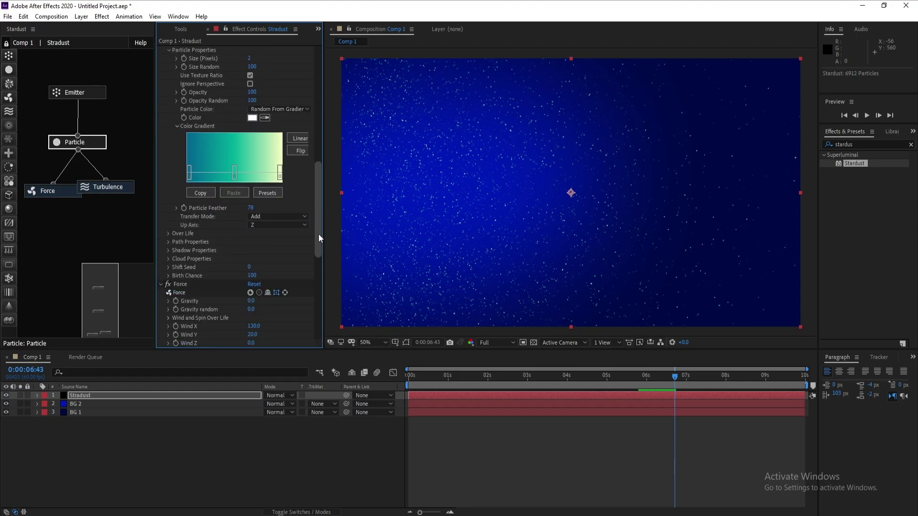
pyautogui.click(168, 233)
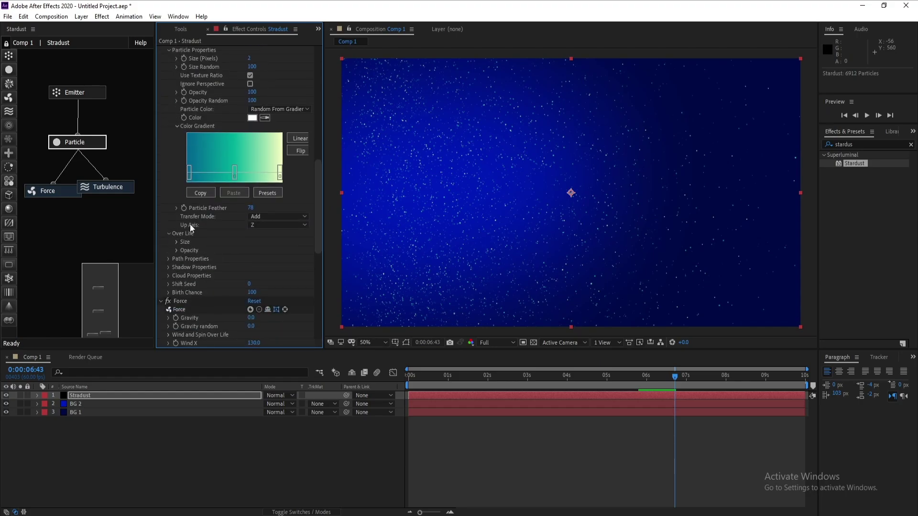
pyautogui.click(176, 251)
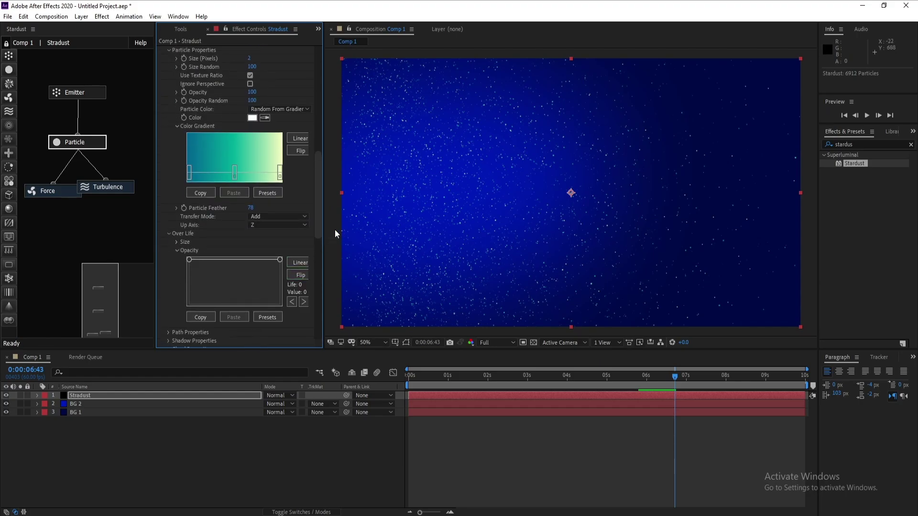
pyautogui.moveTo(324, 231); pyautogui.dragTo(364, 232)
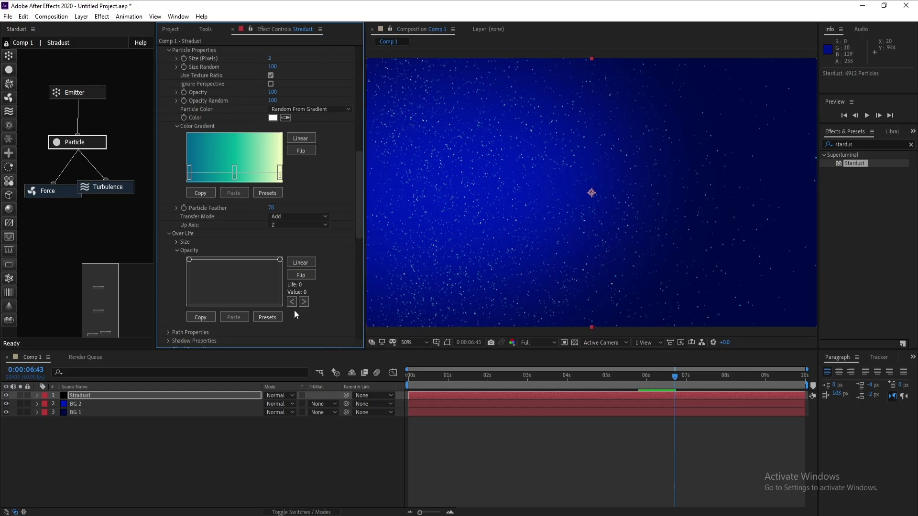
pyautogui.moveTo(208, 260); pyautogui.dragTo(225, 303)
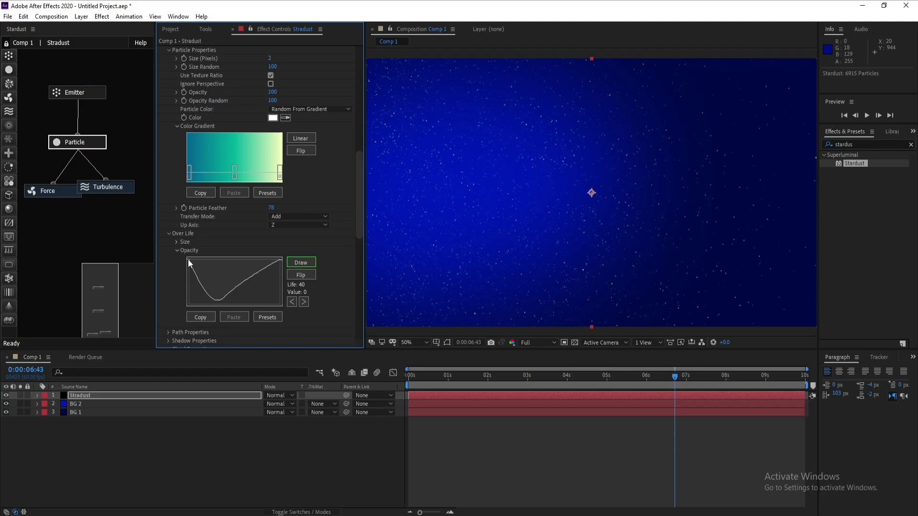
pyautogui.moveTo(187, 258); pyautogui.dragTo(201, 258)
pyautogui.moveTo(219, 254); pyautogui.dragTo(242, 257)
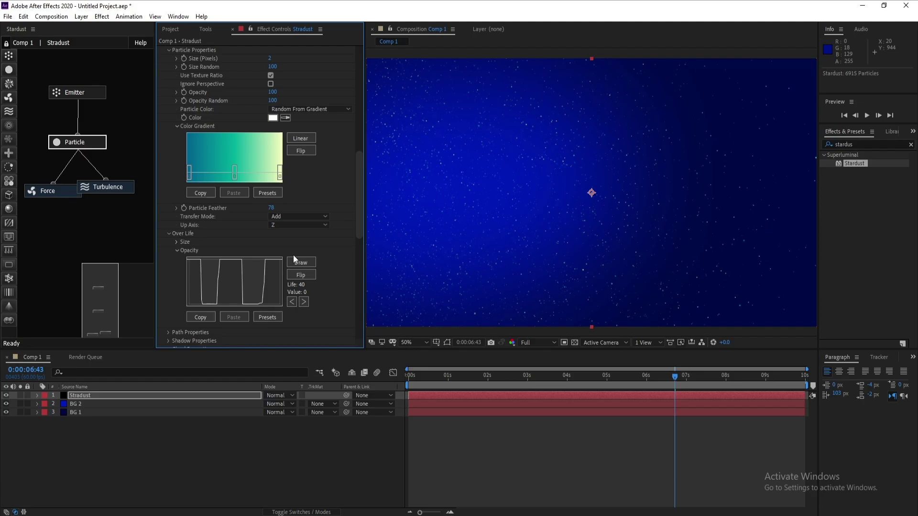
# Preview the particle animation from 0:00:06:43 and again from 0:00:04:30, giving the composition view more room.
pyautogui.click(537, 360)
pyautogui.press('space')
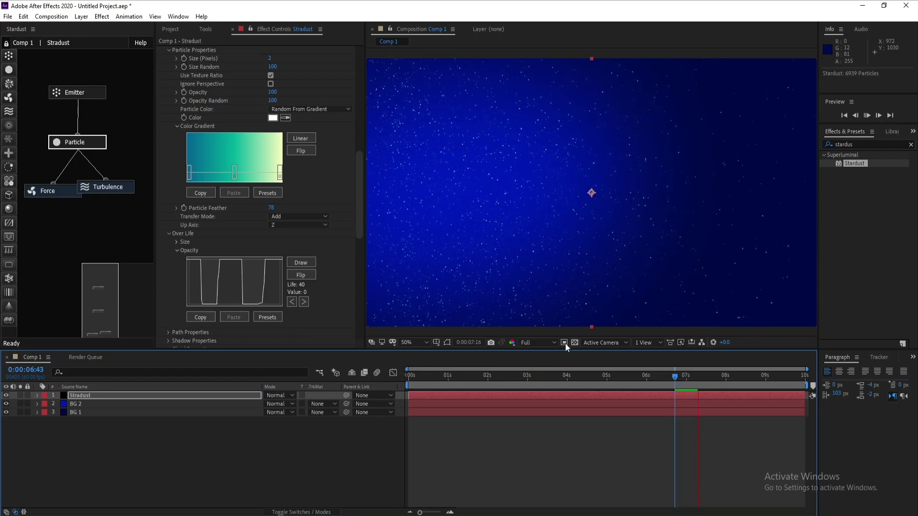
pyautogui.press('space')
pyautogui.moveTo(364, 157); pyautogui.dragTo(310, 166)
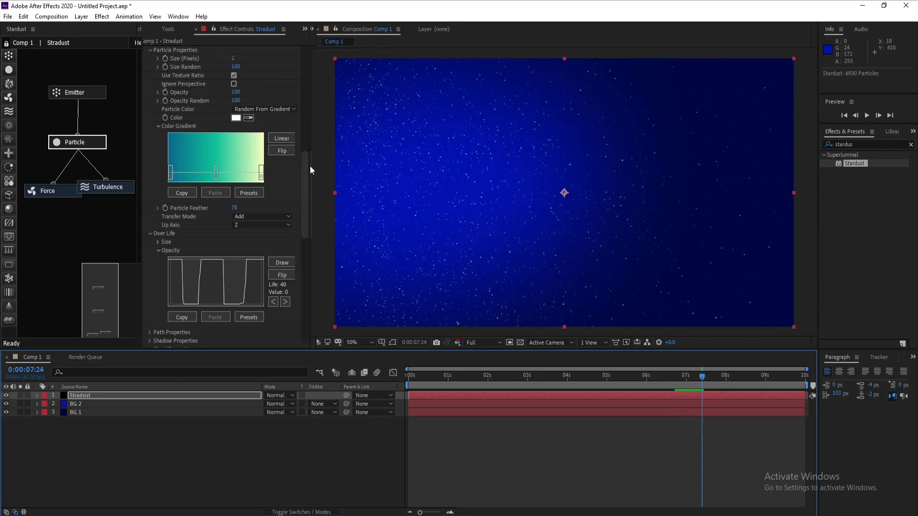
pyautogui.press('space')
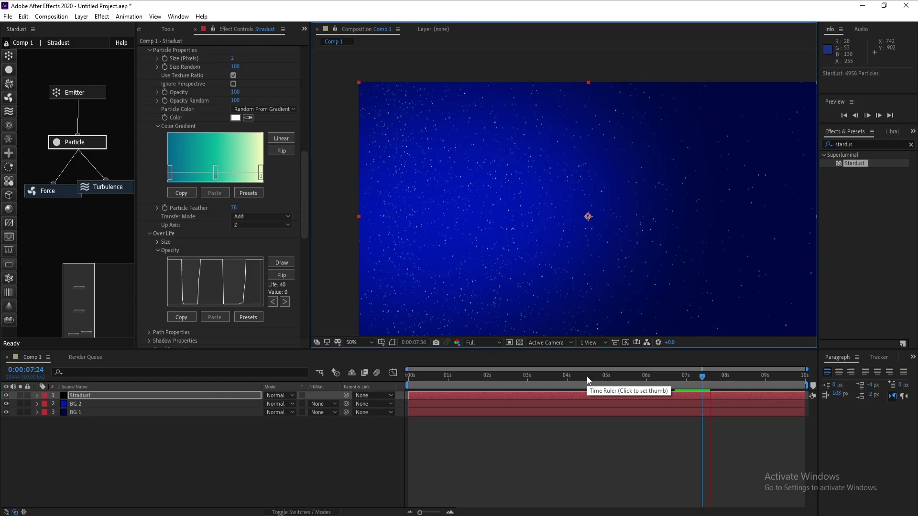
pyautogui.click(587, 377)
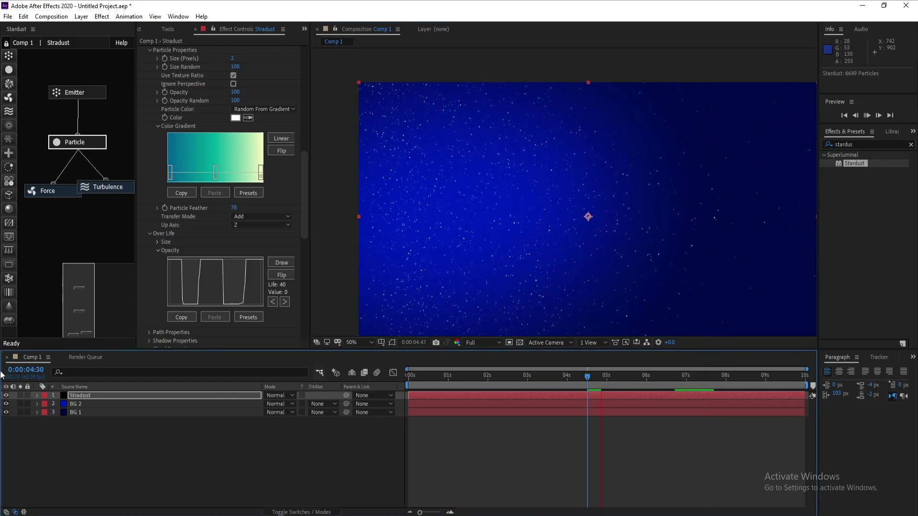
# Duplicate the Stradust layer and set the copy's Particle node Size to 10 pixels.
pyautogui.click(90, 396)
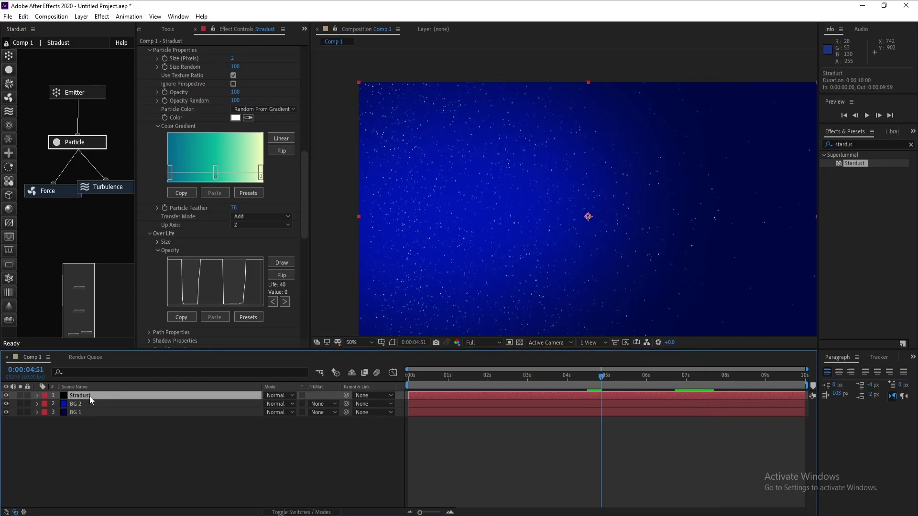
pyautogui.hotkey('ctrl', 'd')
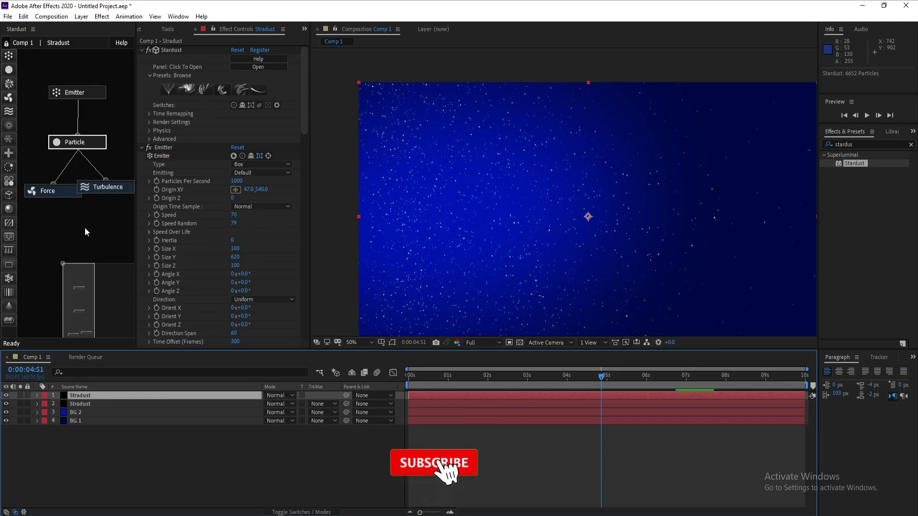
pyautogui.click(83, 145)
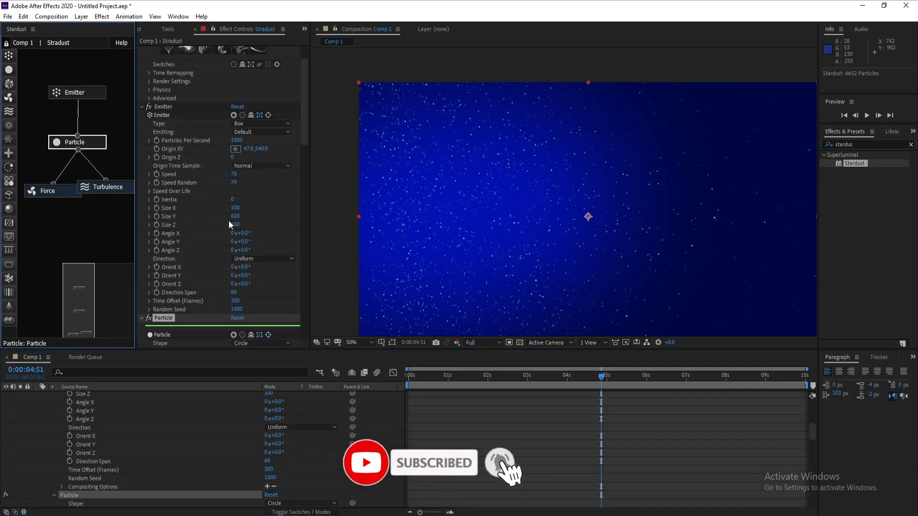
pyautogui.scroll(-2, 228, 219)
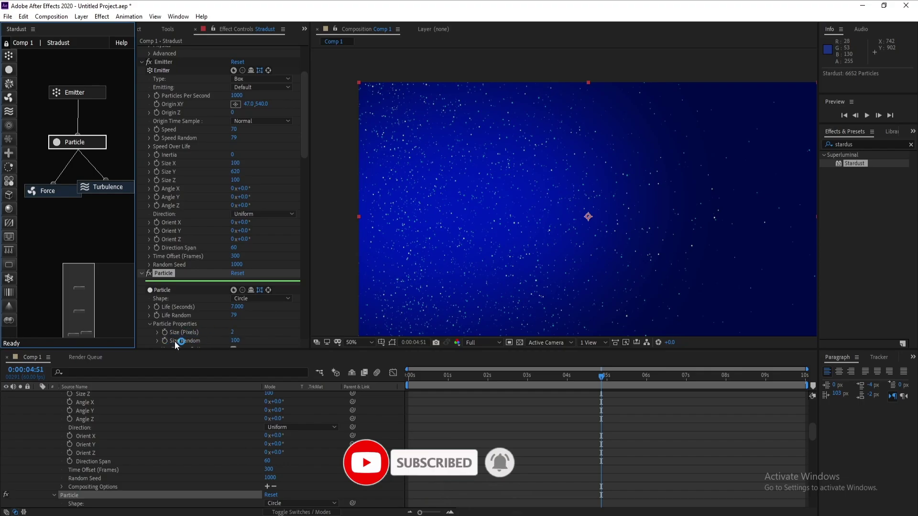
pyautogui.moveTo(309, 148); pyautogui.dragTo(308, 168)
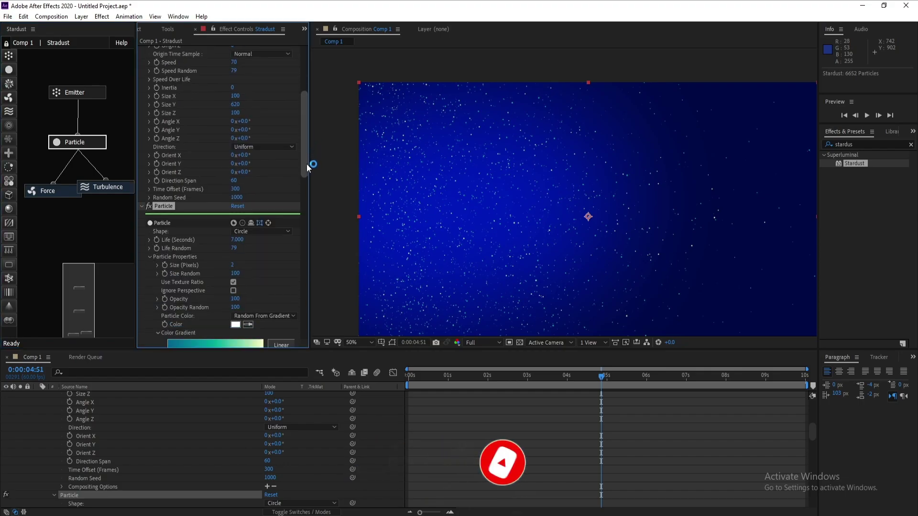
pyautogui.click(234, 265)
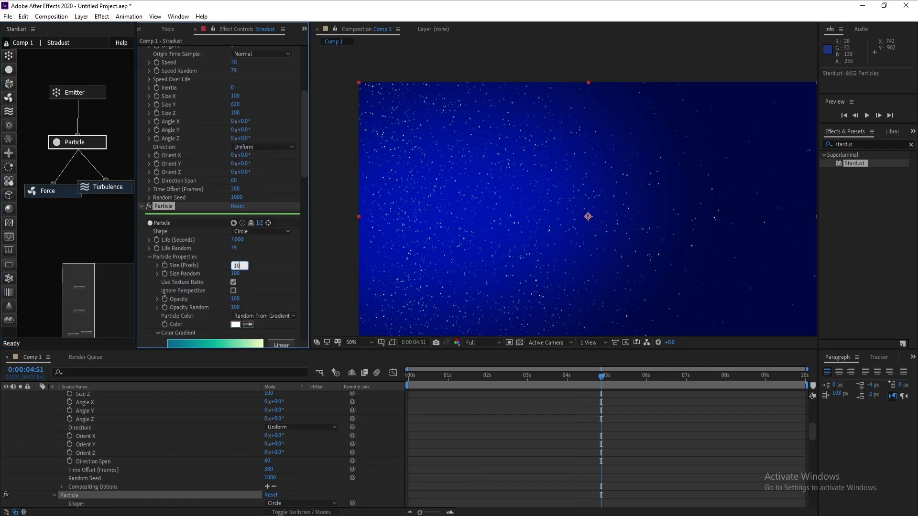
pyautogui.press('Return')
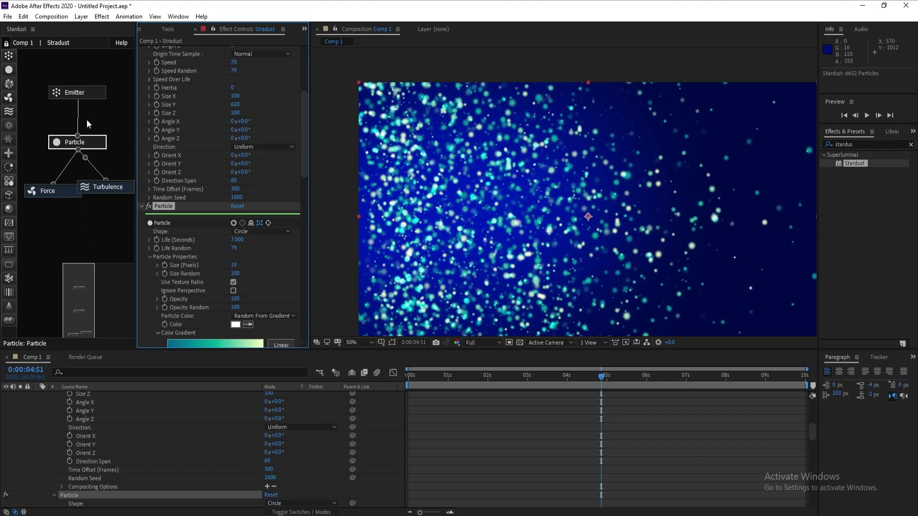
# Set the Emitter's Particles Per Second to 200 on the duplicated Stradust layer and go back to its Particle node.
pyautogui.click(91, 94)
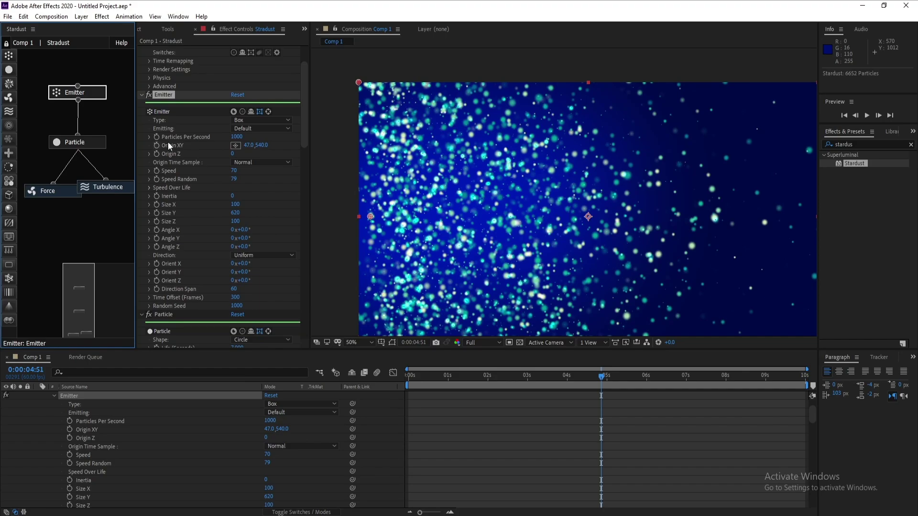
pyautogui.click(237, 137)
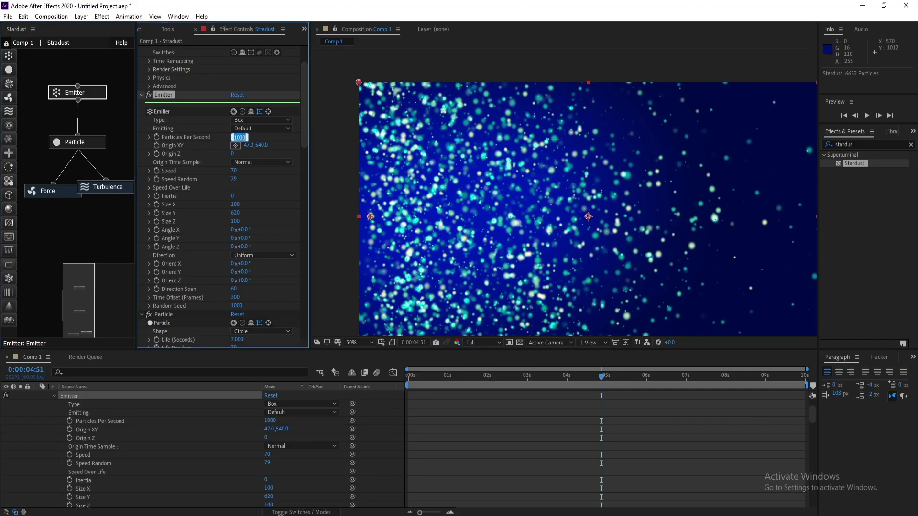
pyautogui.write('200')
pyautogui.press('Return')
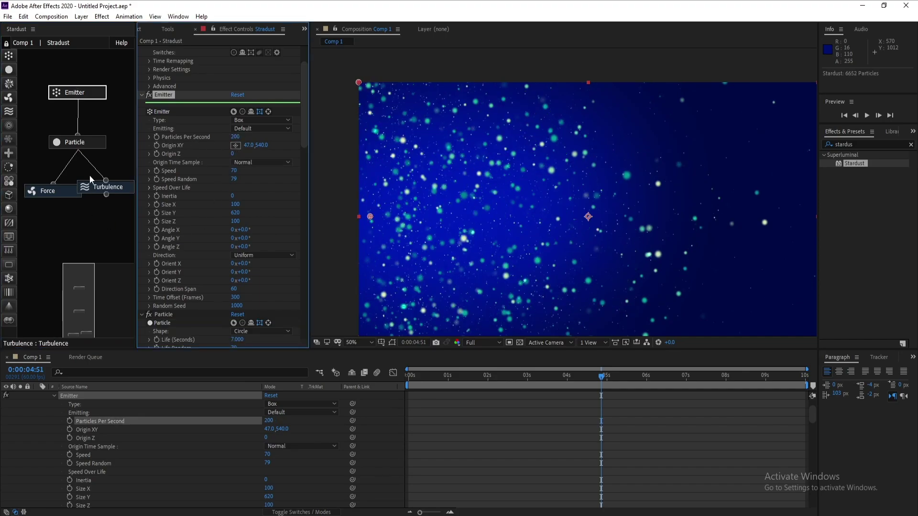
pyautogui.click(89, 142)
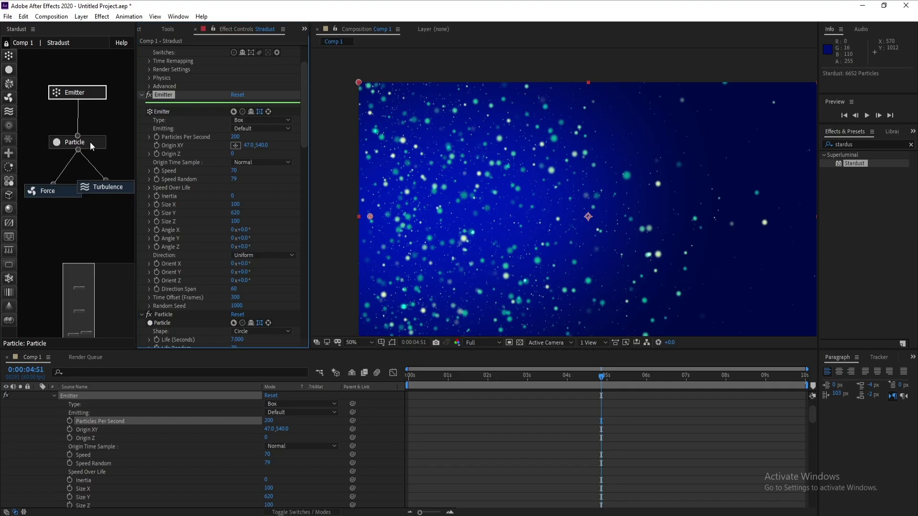
# Set the duplicated layer's Particle Feather to 37, Opacity to 58 and Opacity Random to 47.
pyautogui.scroll(-5, 161, 191)
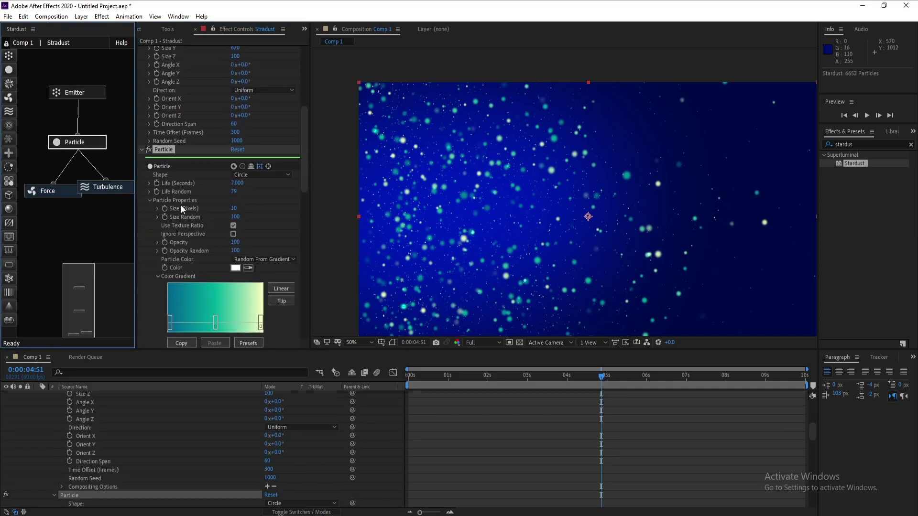
pyautogui.click(304, 178)
pyautogui.moveTo(304, 178); pyautogui.dragTo(304, 187)
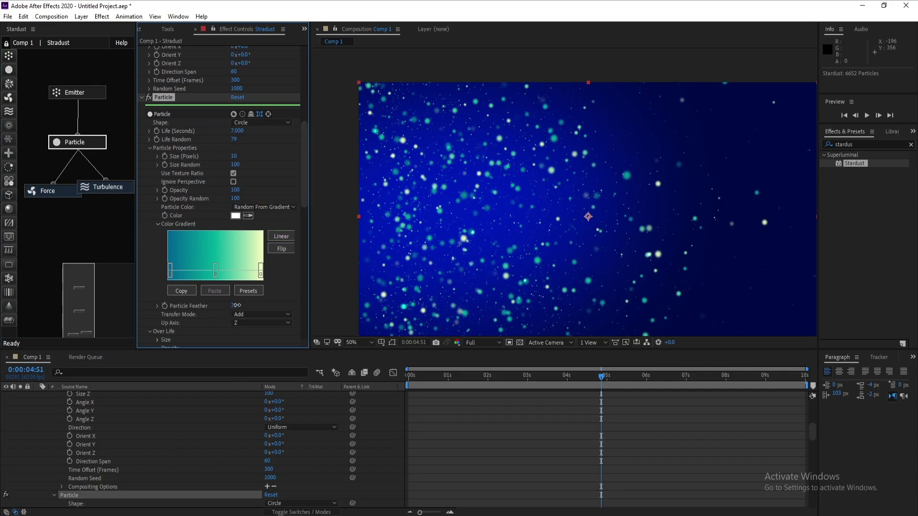
pyautogui.moveTo(234, 306)
pyautogui.mouseDown()
pyautogui.moveTo(281, 309)
pyautogui.moveTo(246, 309)
pyautogui.mouseUp()
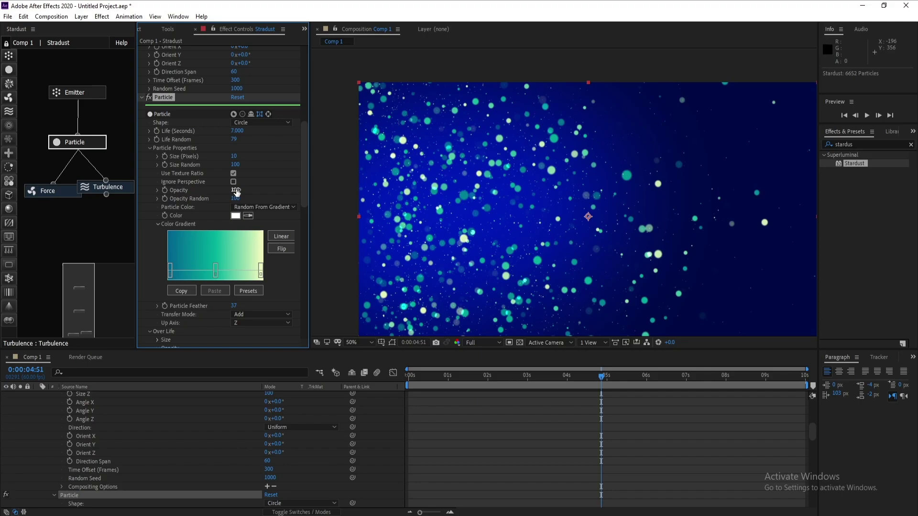
pyautogui.moveTo(236, 191); pyautogui.dragTo(216, 191)
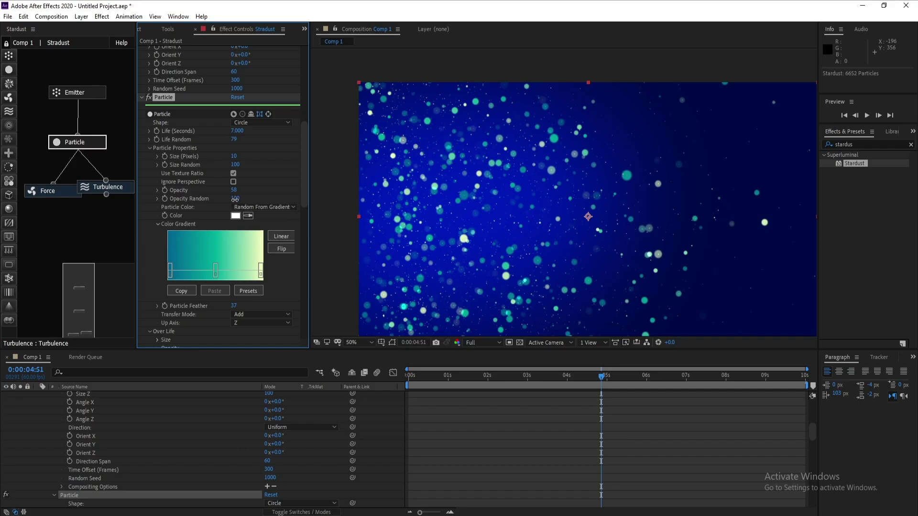
pyautogui.moveTo(235, 199); pyautogui.dragTo(215, 203)
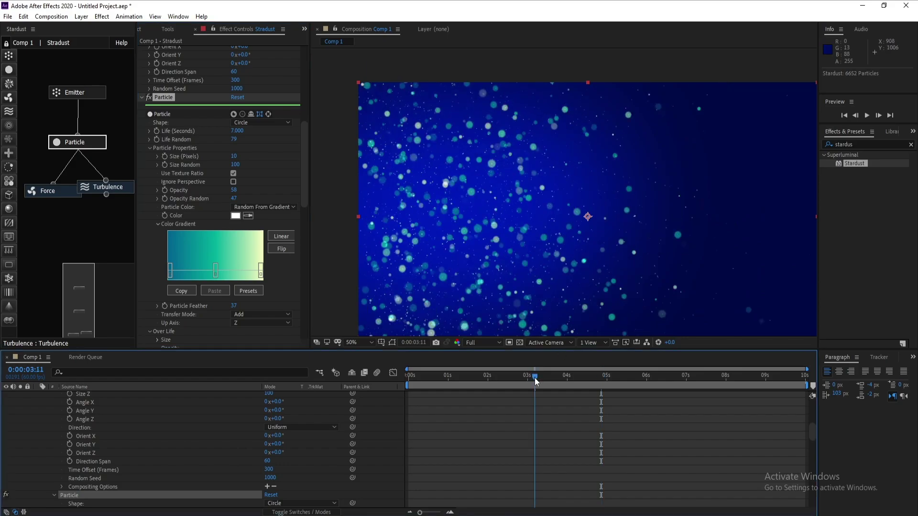
# Preview the softened particles from 0:00:03:11 and again from 0:00:03:17.
pyautogui.click(536, 372)
pyautogui.press('space')
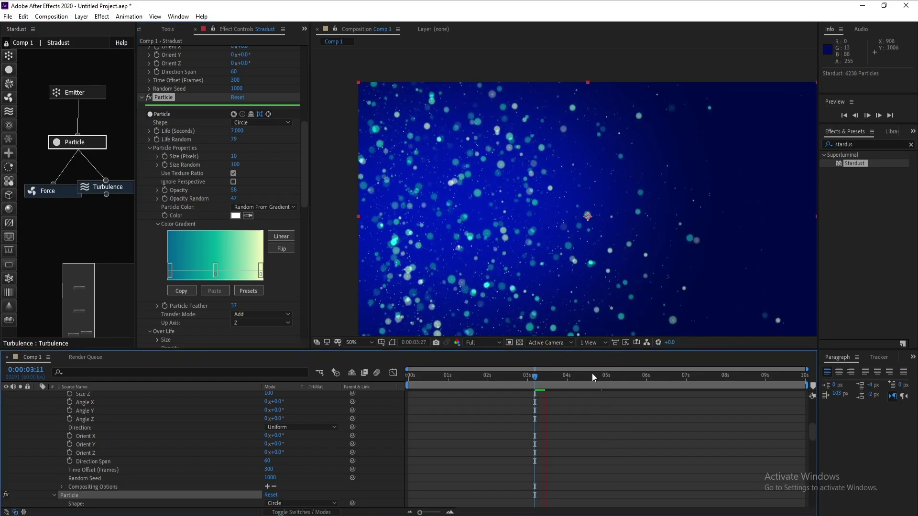
pyautogui.click(539, 377)
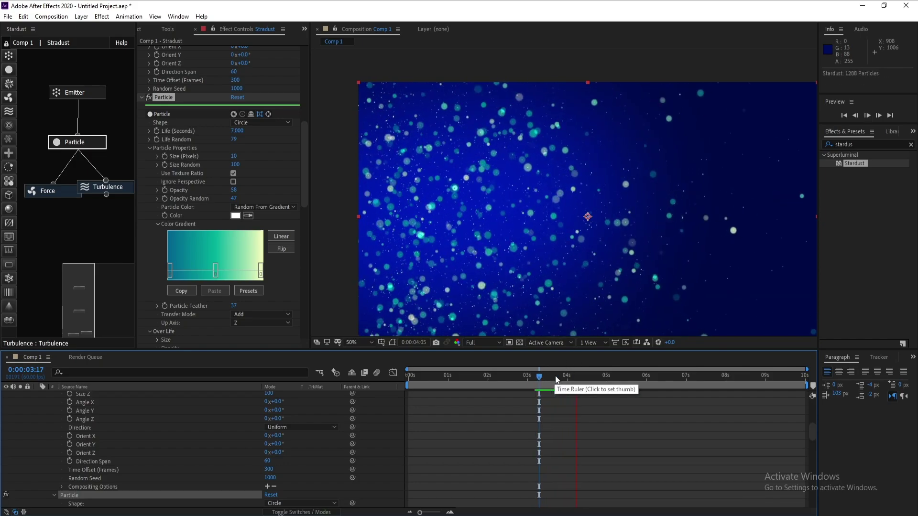
pyautogui.press('space')
# Raise the larger particles' Life to 13.2 seconds on the second Stradust layer.
pyautogui.scroll(8, 91, 443)
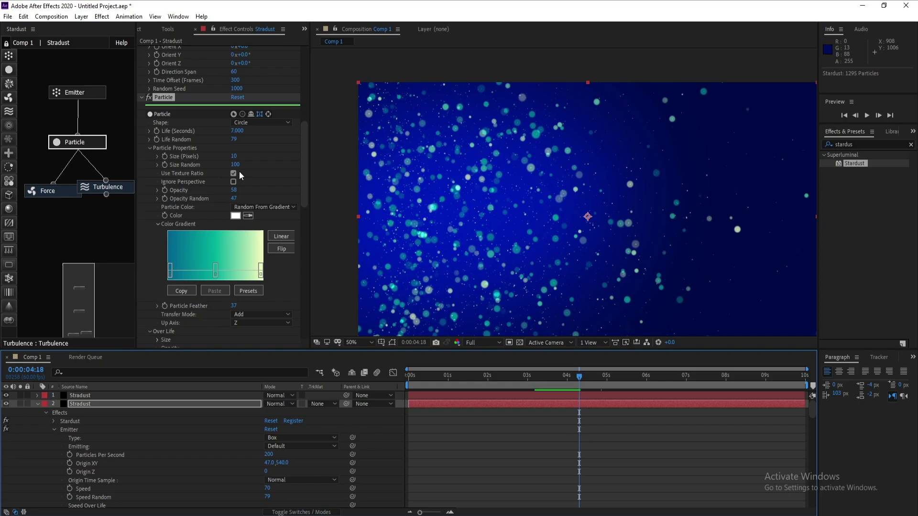
pyautogui.moveTo(237, 131); pyautogui.dragTo(252, 137)
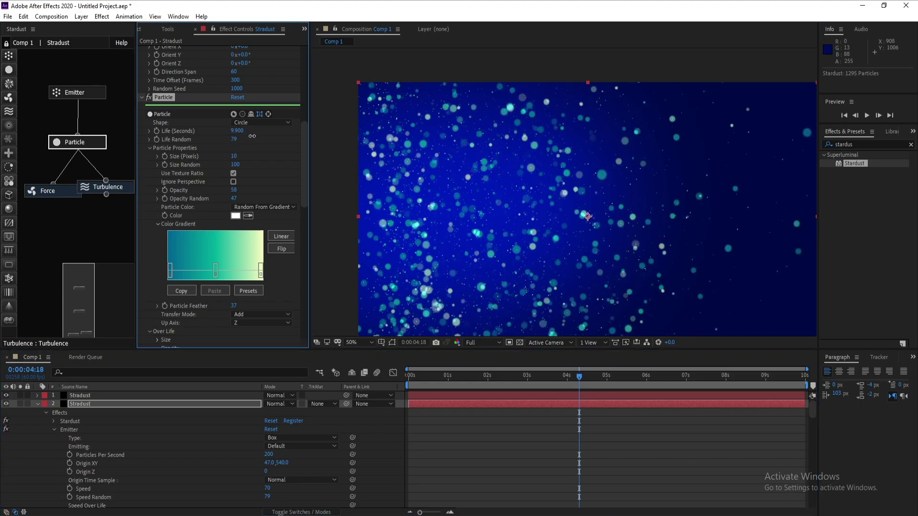
pyautogui.click(76, 395)
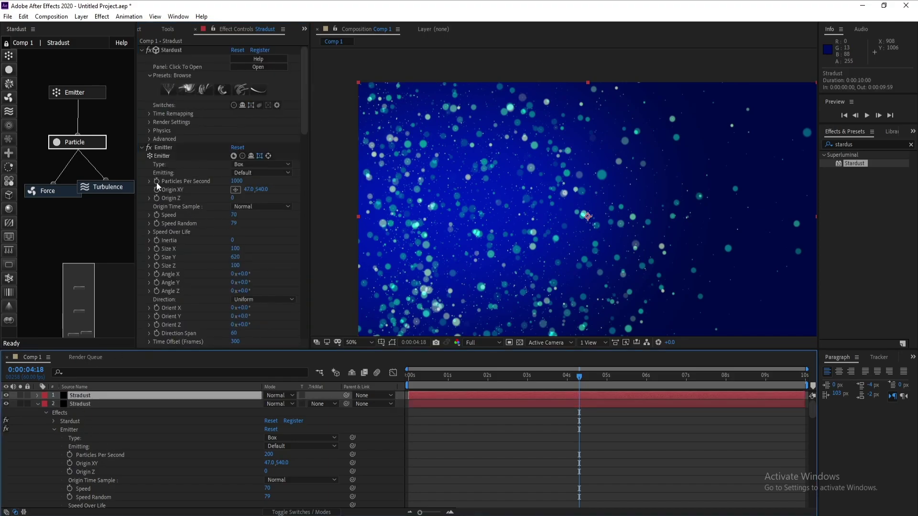
pyautogui.click(84, 144)
pyautogui.scroll(-3, 199, 300)
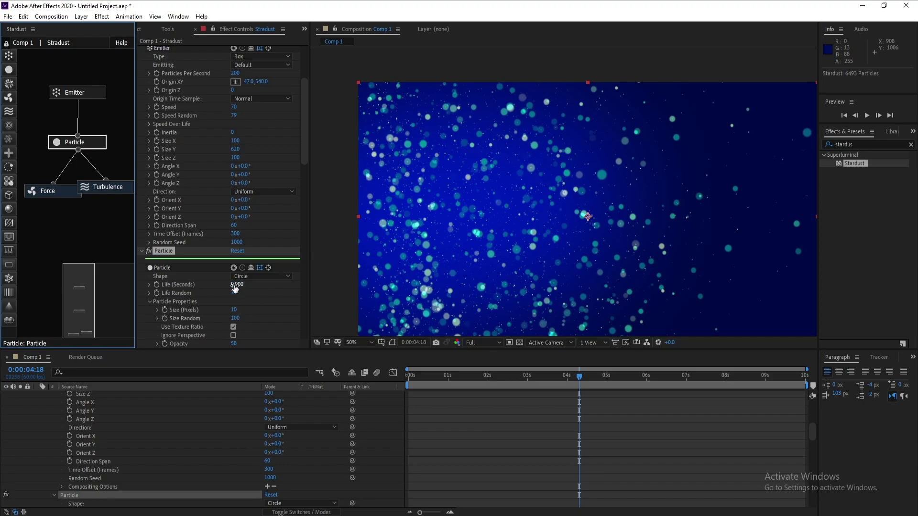
pyautogui.moveTo(234, 287); pyautogui.dragTo(253, 288)
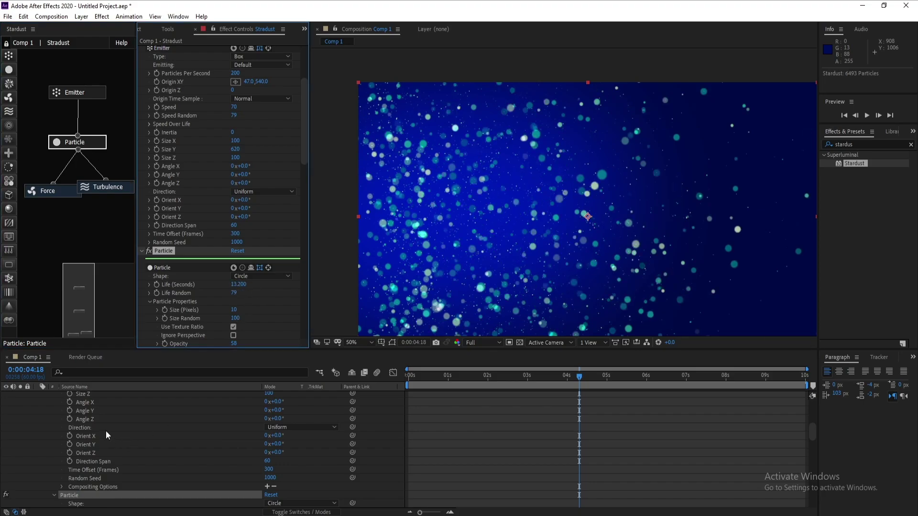
# Set the fine particles' Life to 21.4 seconds on the uppermost Stradust layer.
pyautogui.scroll(10, 103, 425)
pyautogui.click(83, 395)
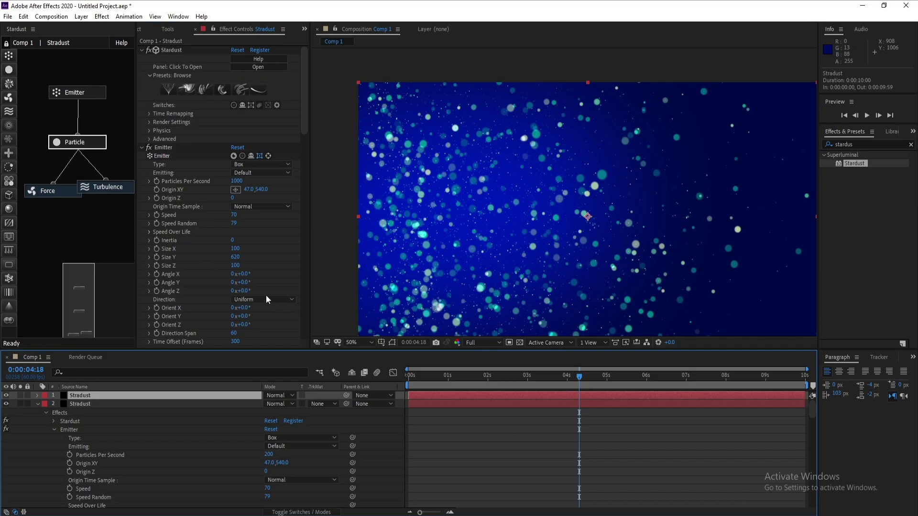
pyautogui.scroll(-5, 207, 200)
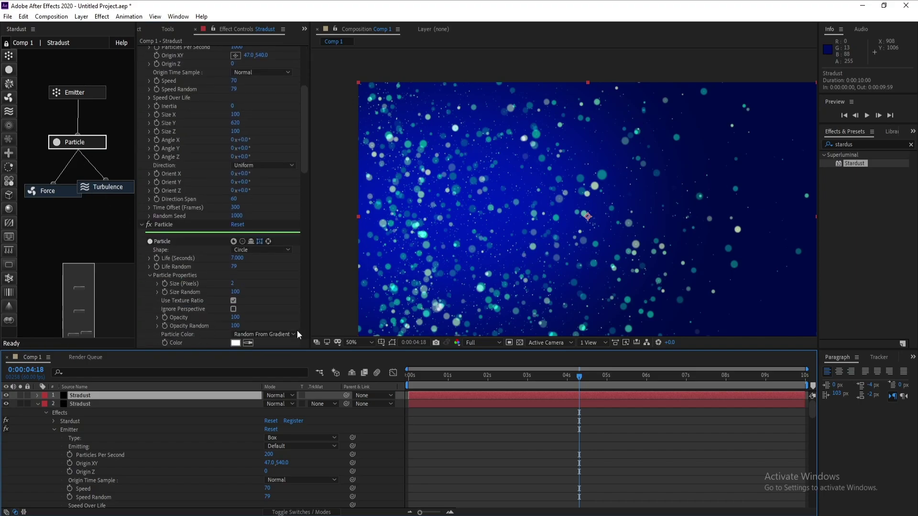
pyautogui.moveTo(237, 258); pyautogui.dragTo(319, 264)
# Preview the whole composition frame from 0:00:02:59.
pyautogui.scroll(-1, 593, 247)
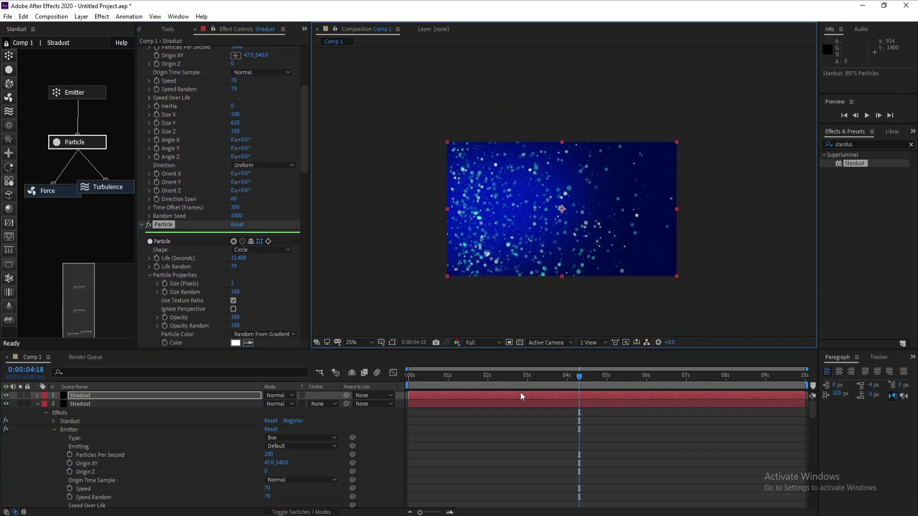
pyautogui.click(526, 381)
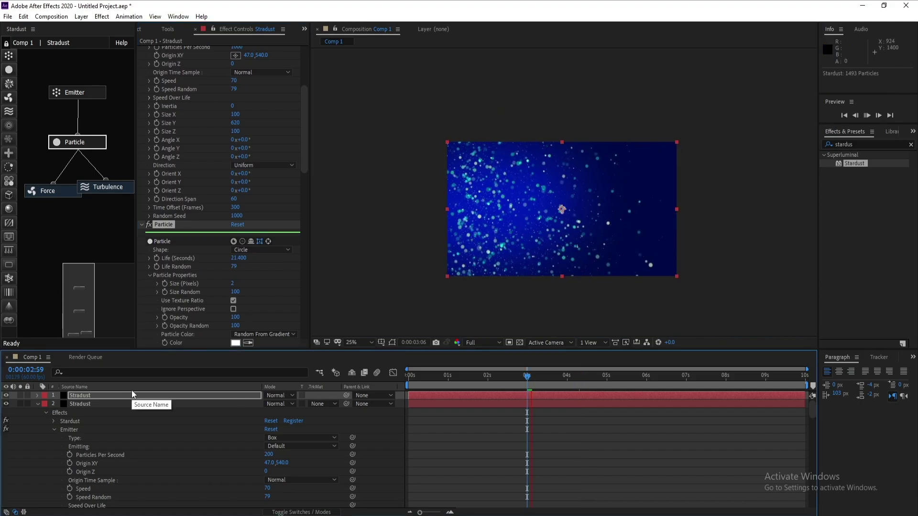
pyautogui.press('space')
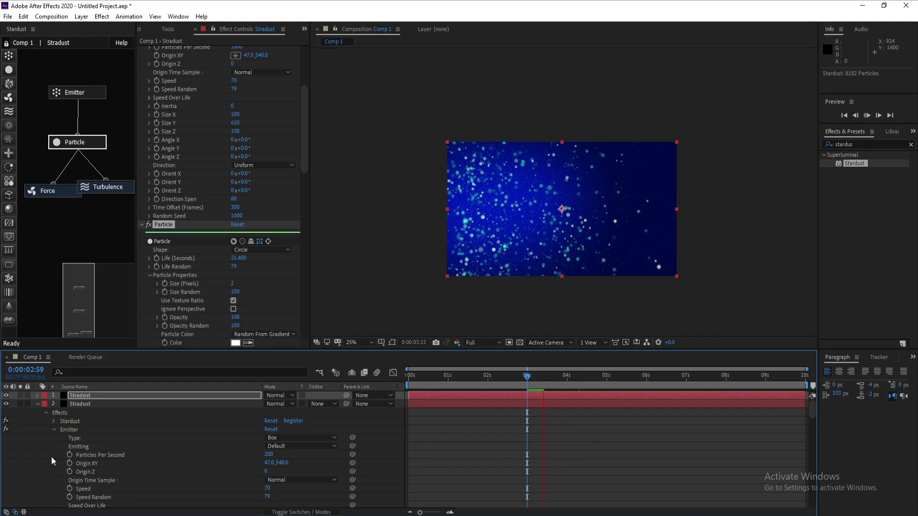
# Collapse the second Stradust layer's properties and create a black 1920 x 1080 solid named O F above all layers.
pyautogui.click(37, 403)
pyautogui.click(75, 397)
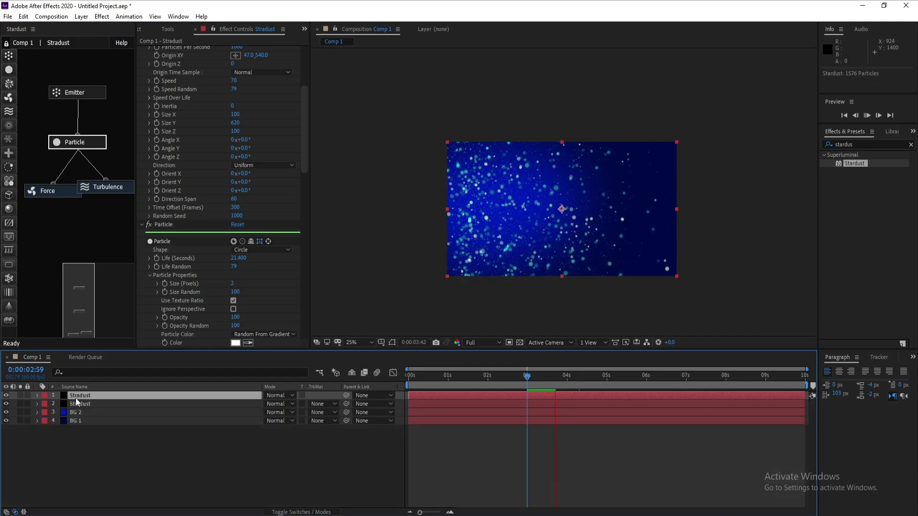
pyautogui.click(82, 17)
pyautogui.moveTo(91, 28)
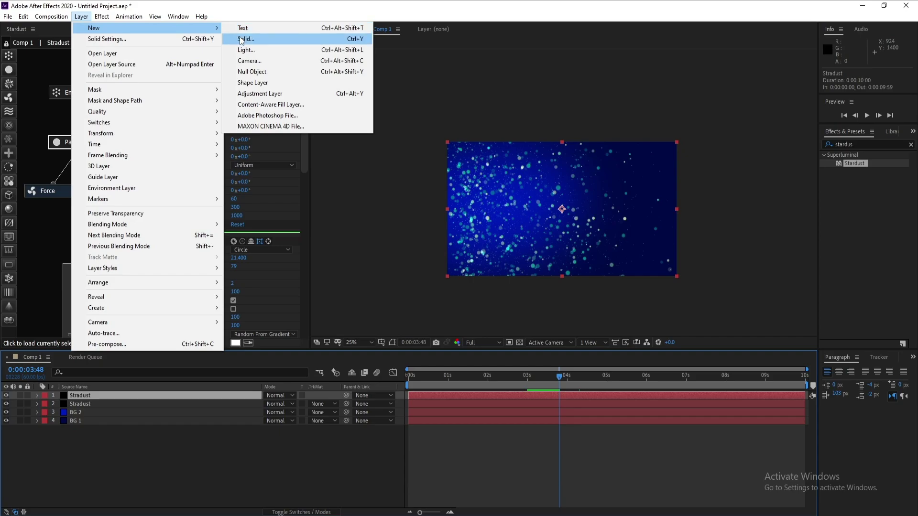
pyautogui.click(245, 39)
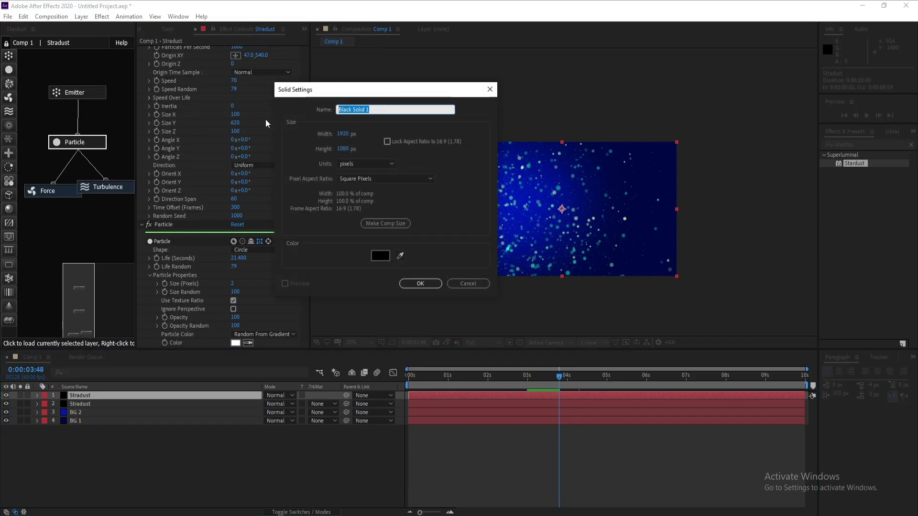
pyautogui.write('O F')
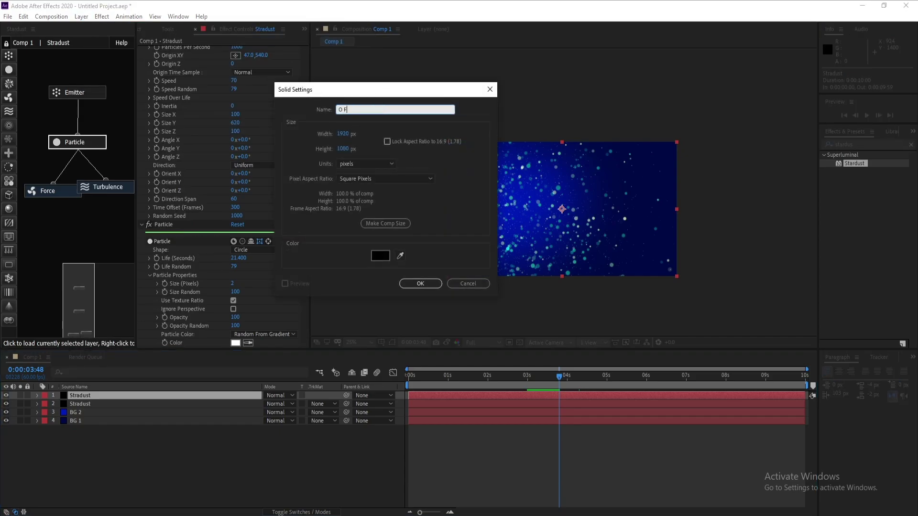
pyautogui.press('Return')
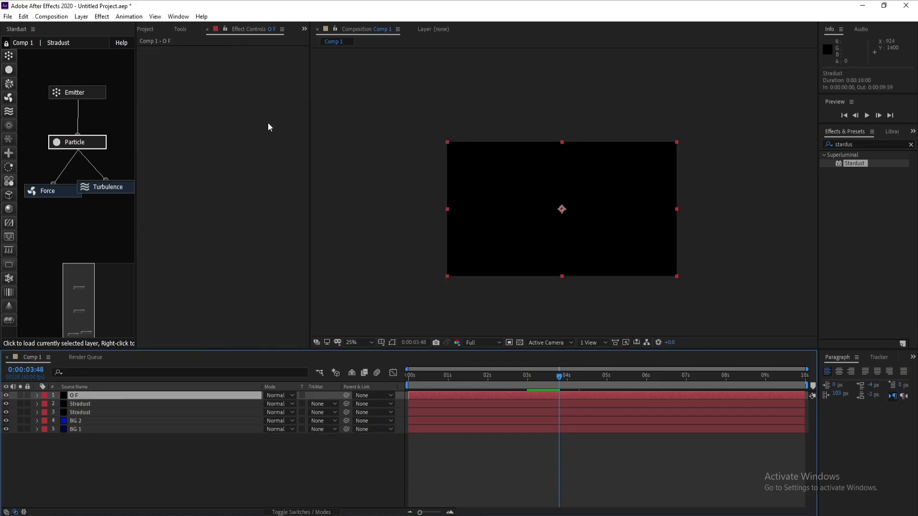
# Apply the Video Copilot Optical Flares effect to the O F solid.
pyautogui.click(102, 17)
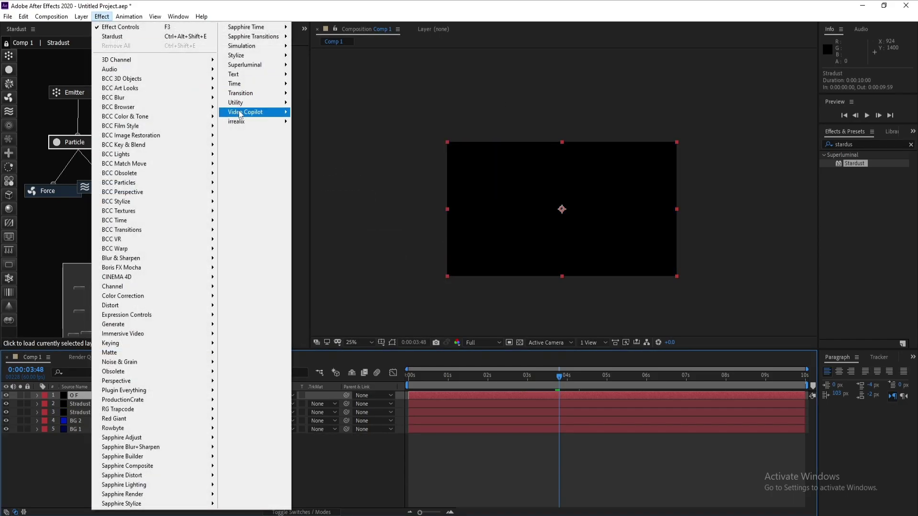
pyautogui.moveTo(254, 112)
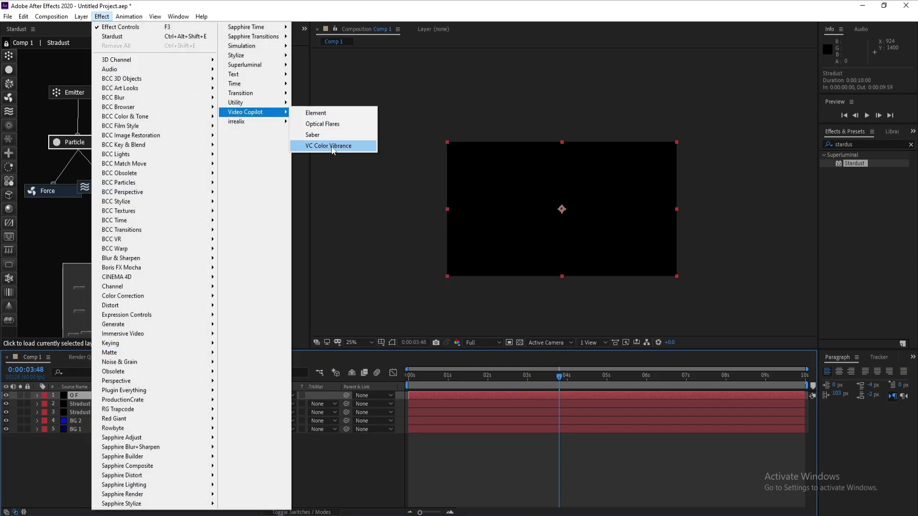
pyautogui.click(323, 123)
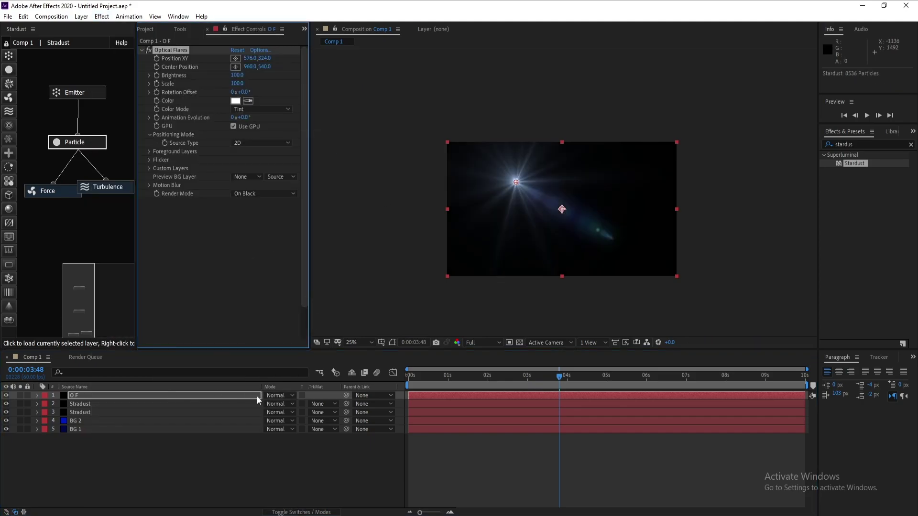
# Set the O F layer's blending mode to Add and move the flare beyond the frame's left edge, at about -72, 484.
pyautogui.click(275, 395)
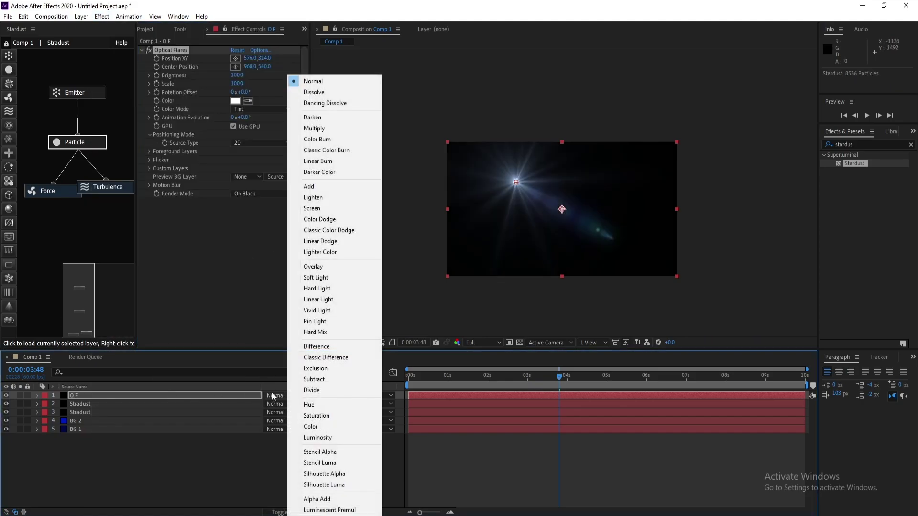
pyautogui.click(315, 187)
pyautogui.moveTo(517, 183); pyautogui.dragTo(439, 202)
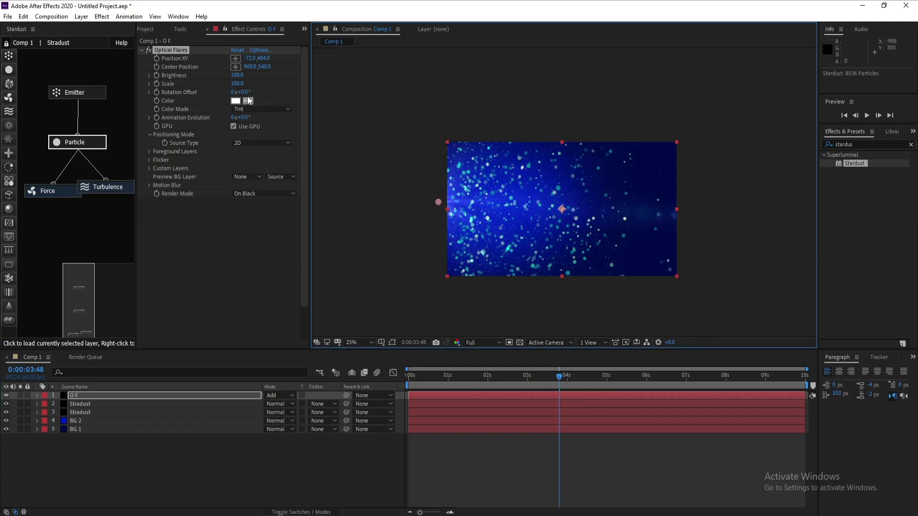
# Load the Blue Spark preset from the Light presets and place the flare near the frame's upper-left corner, at about -24, 68.
pyautogui.click(259, 51)
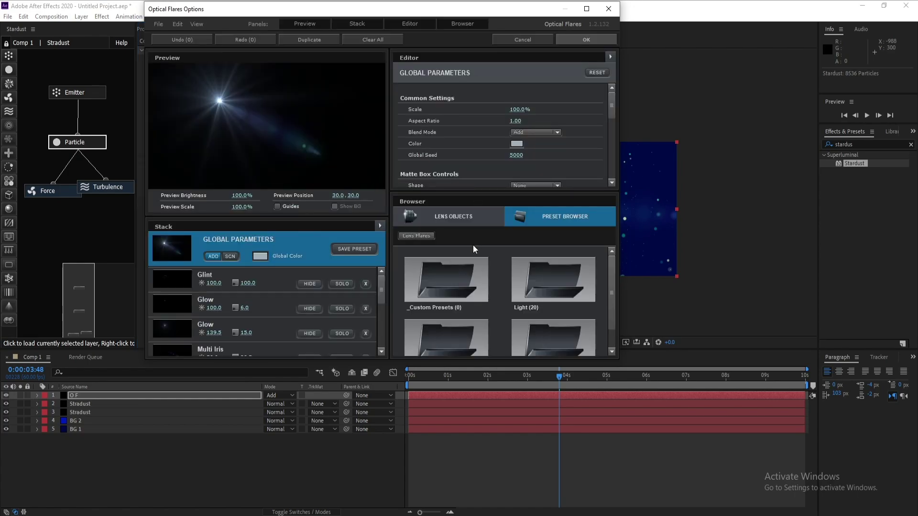
pyautogui.doubleClick(540, 294)
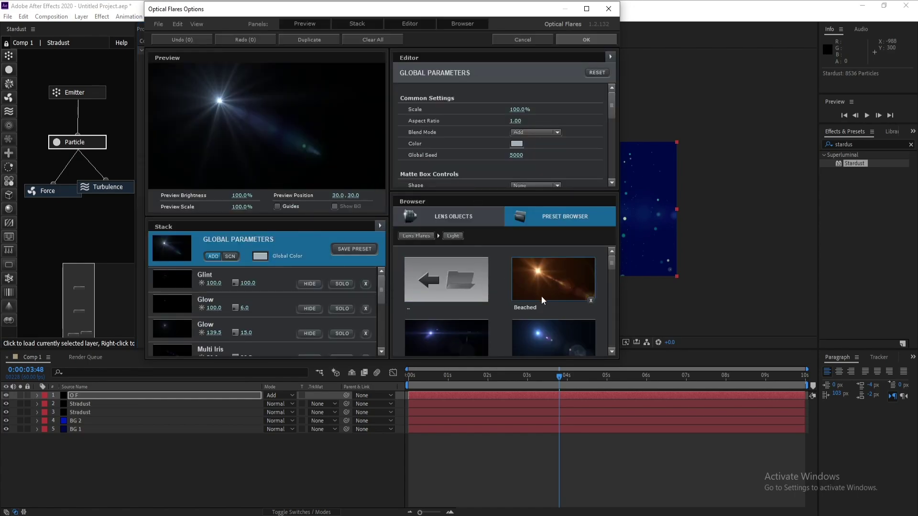
pyautogui.scroll(-2, 543, 303)
pyautogui.click(551, 272)
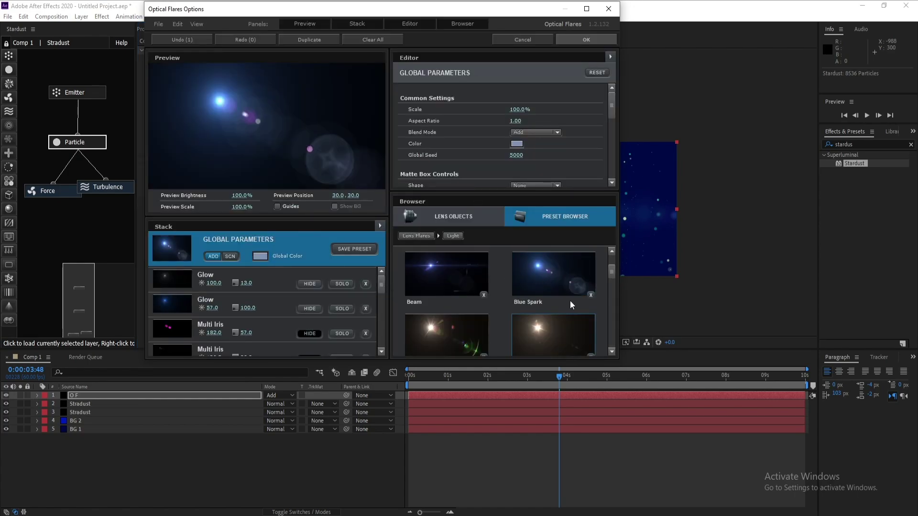
pyautogui.click(593, 41)
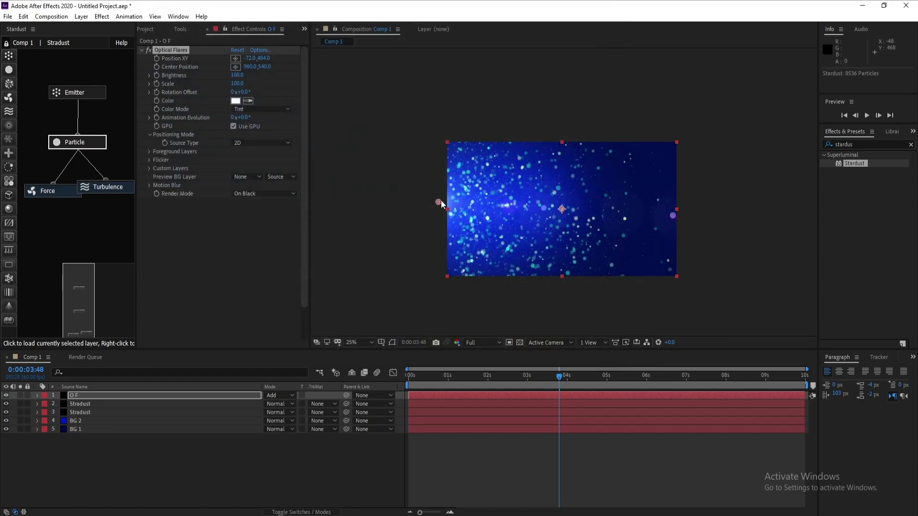
pyautogui.moveTo(441, 200); pyautogui.dragTo(447, 151)
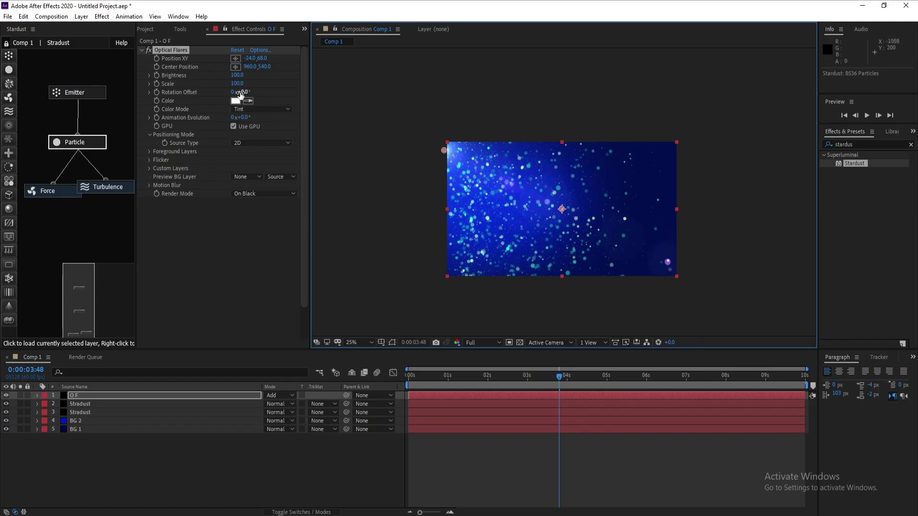
# Try a Rotation Offset of 57° on the flare, inspect the result up close, and reset it to 0°.
pyautogui.moveTo(243, 92)
pyautogui.mouseDown()
pyautogui.moveTo(269, 94)
pyautogui.moveTo(234, 94)
pyautogui.mouseUp()
pyautogui.moveTo(253, 95); pyautogui.dragTo(257, 95)
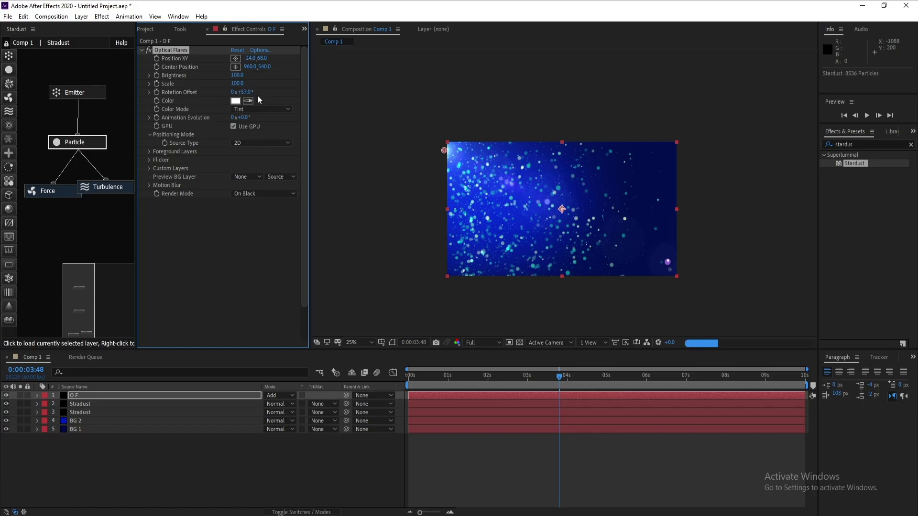
pyautogui.press('.')
pyautogui.moveTo(463, 194); pyautogui.dragTo(484, 200)
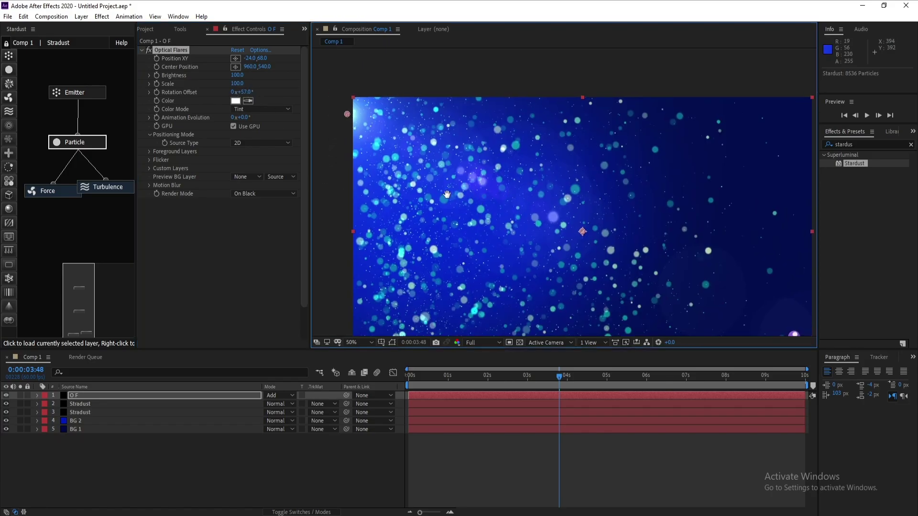
pyautogui.click(246, 92)
pyautogui.write('0')
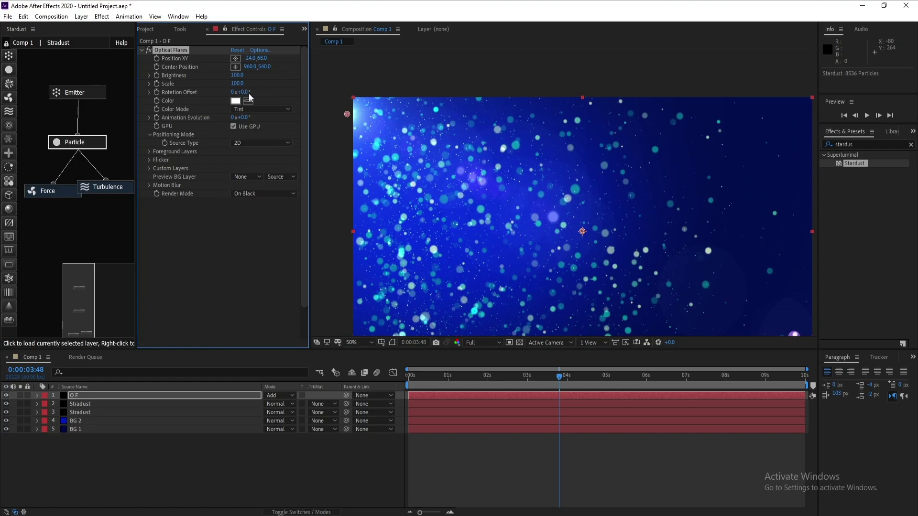
# Start animating the flare's Rotation Offset with a 0° keyframe at the beginning of the composition.
pyautogui.press('Return')
pyautogui.click(379, 389)
pyautogui.press('Home')
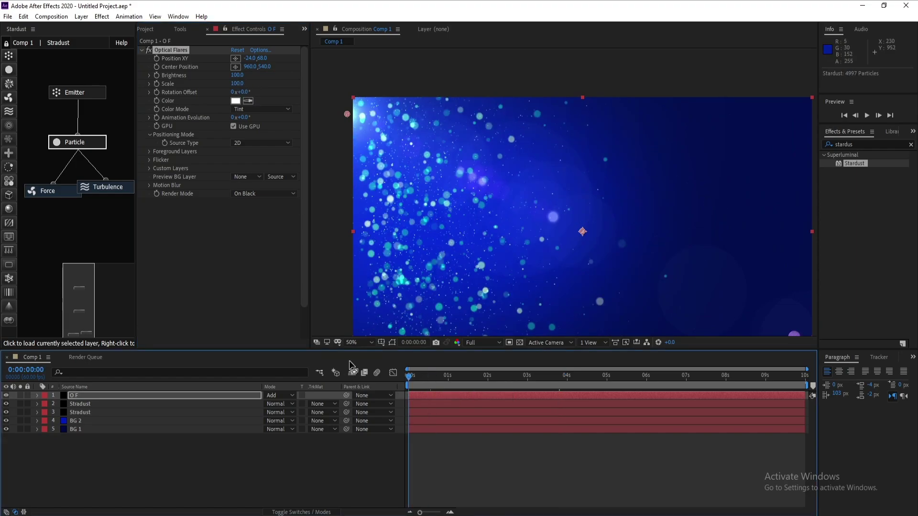
pyautogui.click(156, 93)
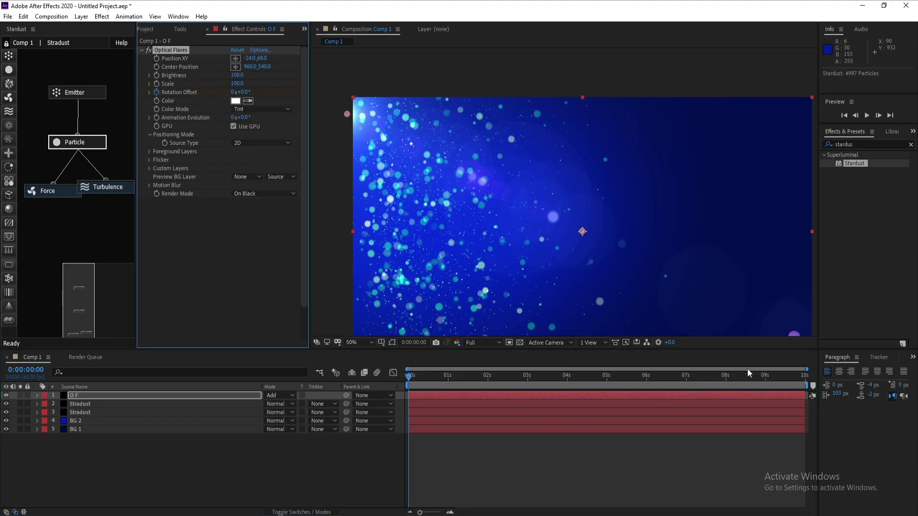
# Increase the flare's Rotation Offset at 0:00:09:59 to set the ending keyframe of its rotation.
pyautogui.click(784, 374)
pyautogui.click(805, 379)
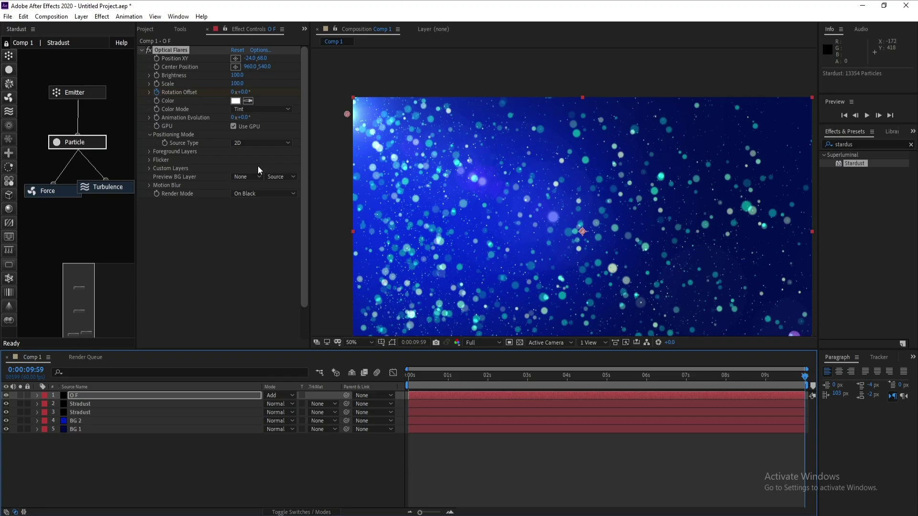
pyautogui.moveTo(241, 92); pyautogui.dragTo(352, 105)
# Review the flare's rotation against the particles in the full frame, from the start to about 0:00:05:58.
pyautogui.moveTo(422, 381); pyautogui.dragTo(407, 381)
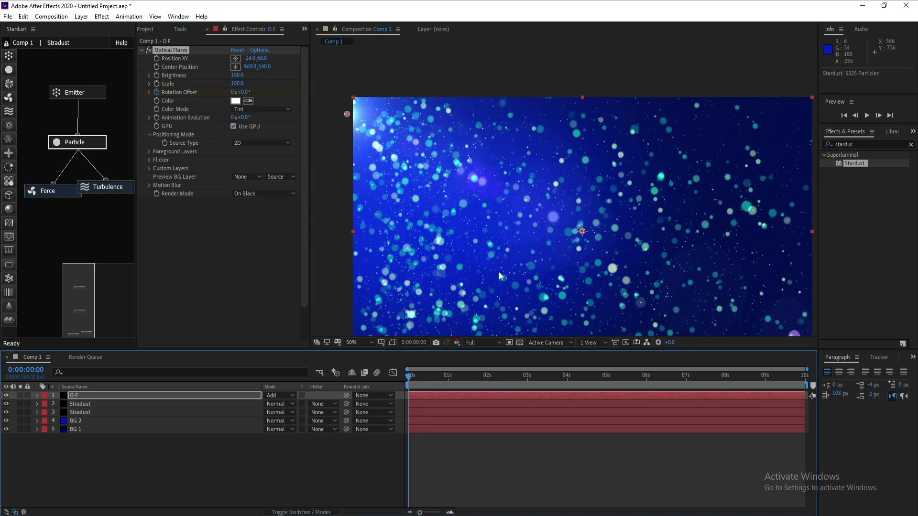
pyautogui.scroll(-2, 499, 271)
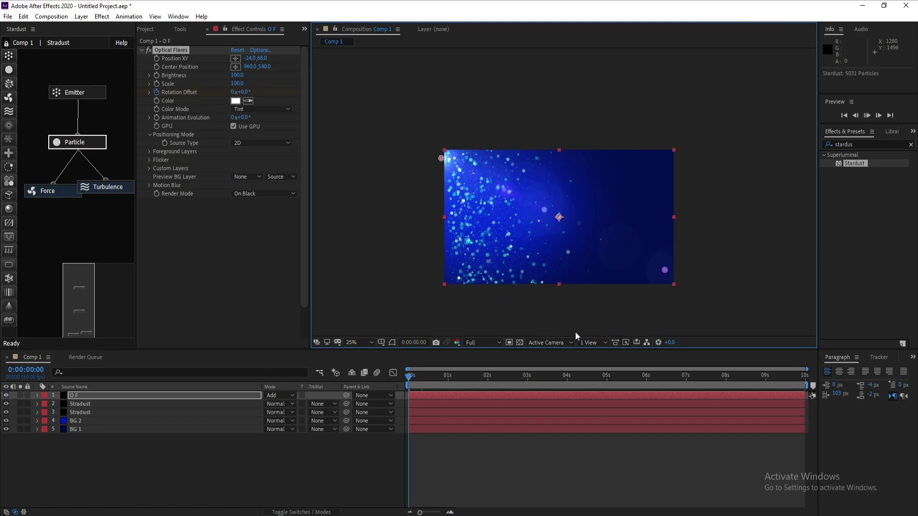
pyautogui.click(548, 382)
pyautogui.moveTo(547, 380); pyautogui.dragTo(617, 380)
pyautogui.click(645, 380)
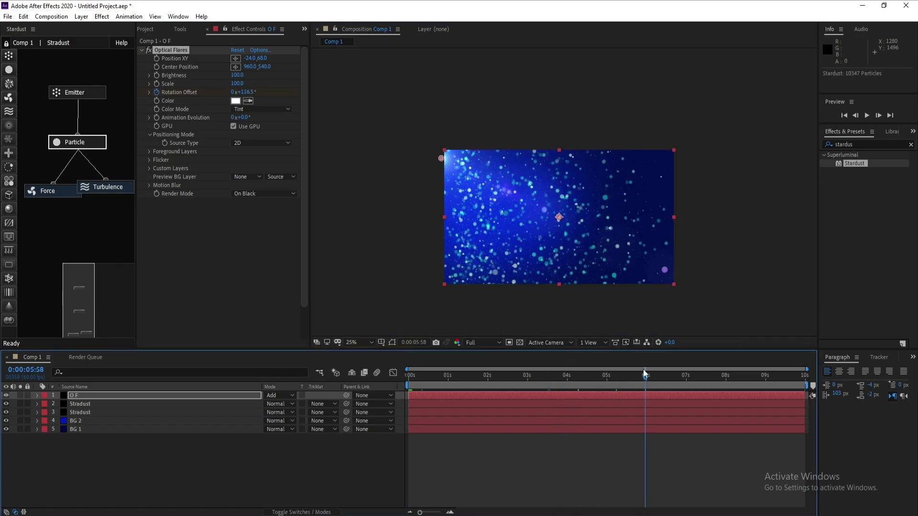